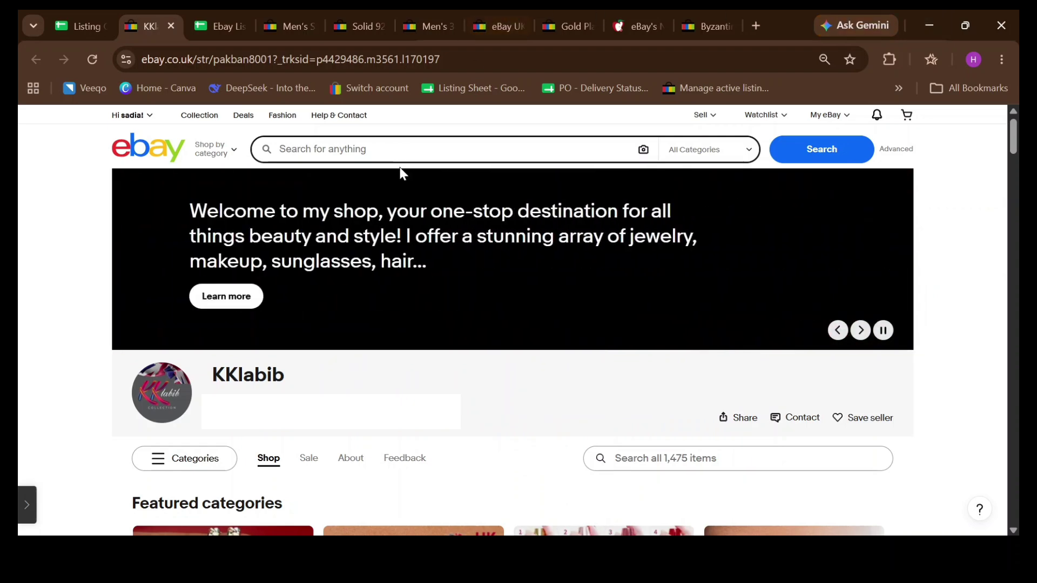
# Step: Review the Compititor Search and Compititor Search Details sheets of the Ebay Listing SOP's spreadsheet, including SOP 1 on starting a competitor search
pyautogui.click(245, 33)
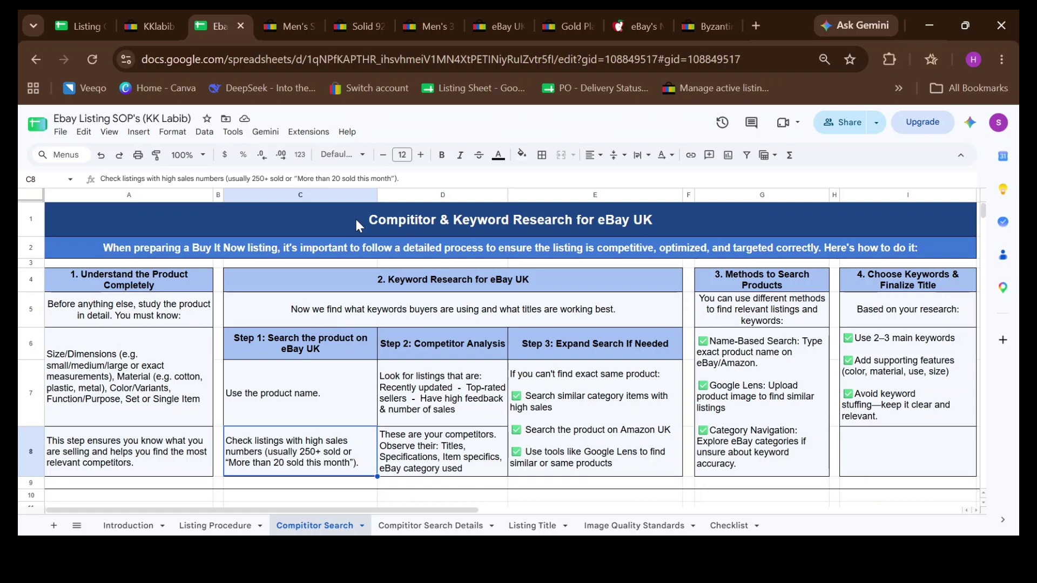
pyautogui.click(439, 530)
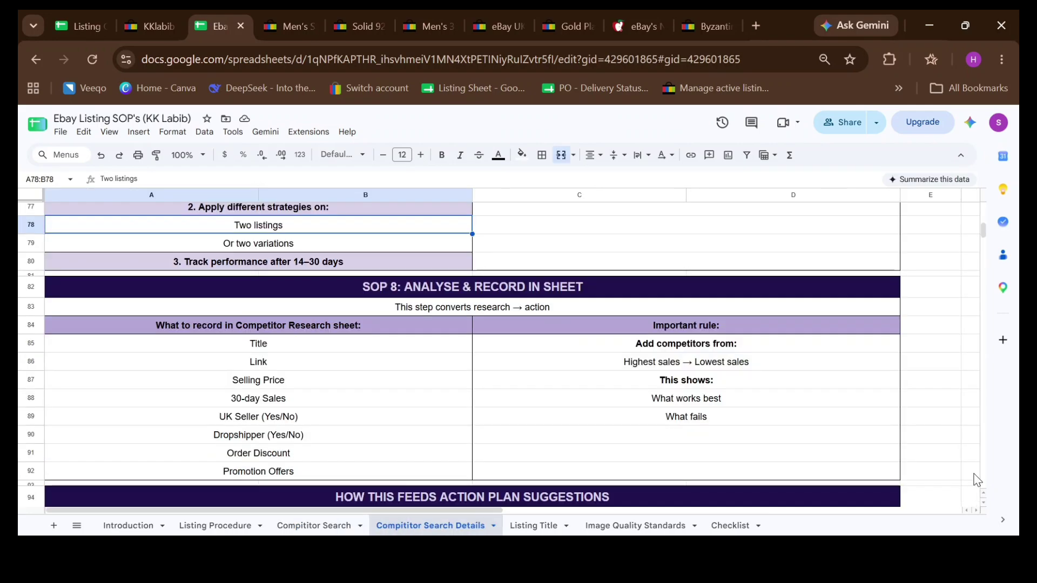
pyautogui.scroll(12, 984, 493)
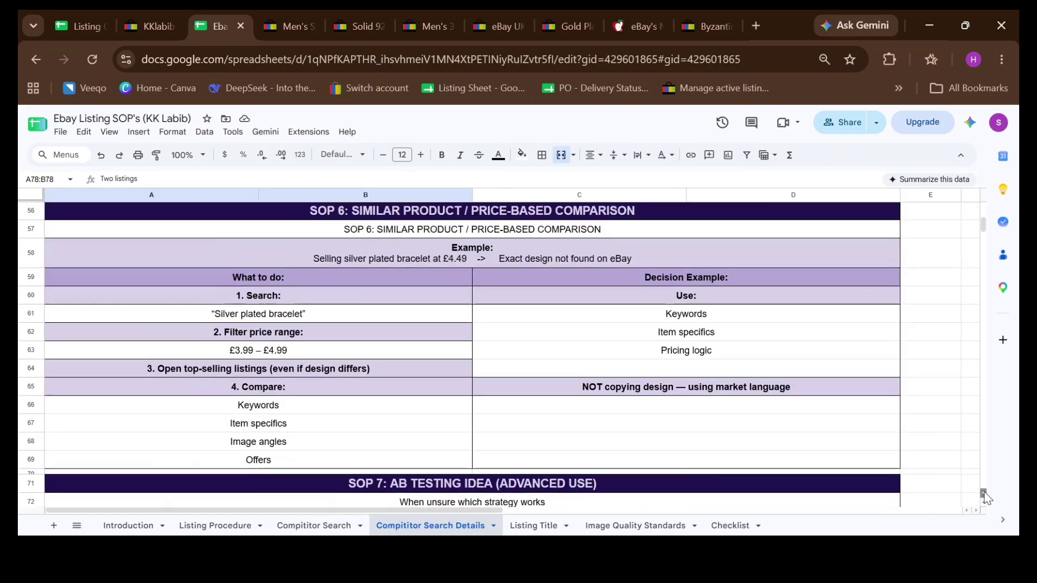
pyautogui.scroll(13, 984, 493)
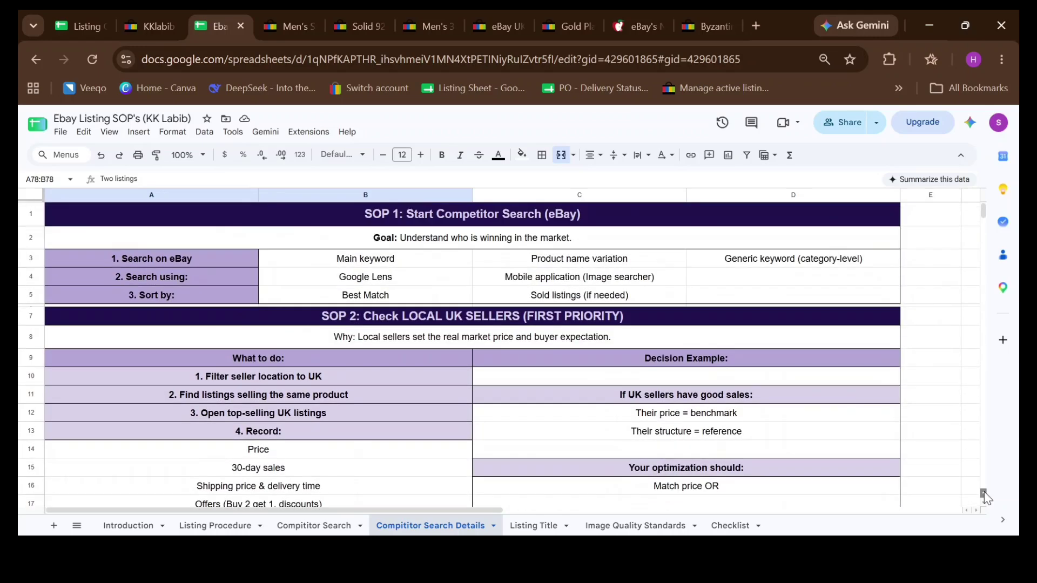
pyautogui.click(344, 528)
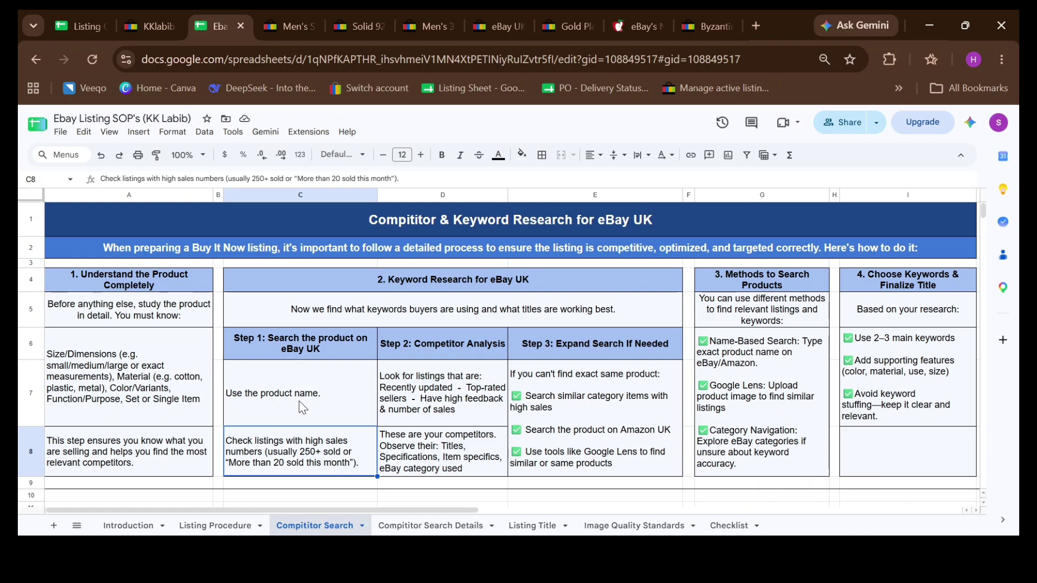
# Step: Open the eBay UK home page in a new browser tab
pyautogui.click(759, 27)
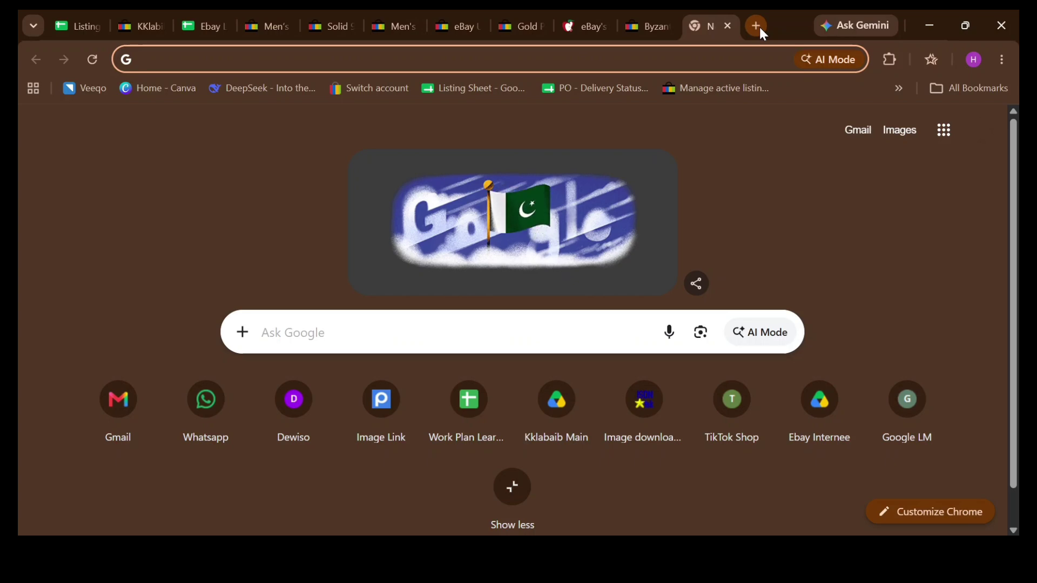
pyautogui.write('e')
pyautogui.press('Return')
# Step: Search eBay UK for Byzantine Curb Chain Bracelet, using the phrase from the men's stainless steel bracelet listing's title
pyautogui.click(268, 25)
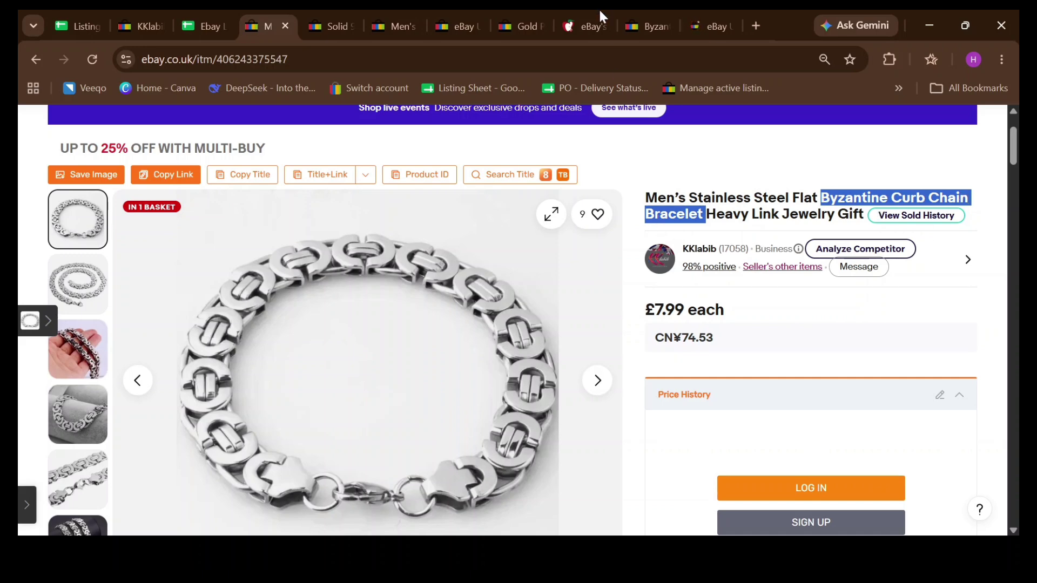
pyautogui.click(720, 31)
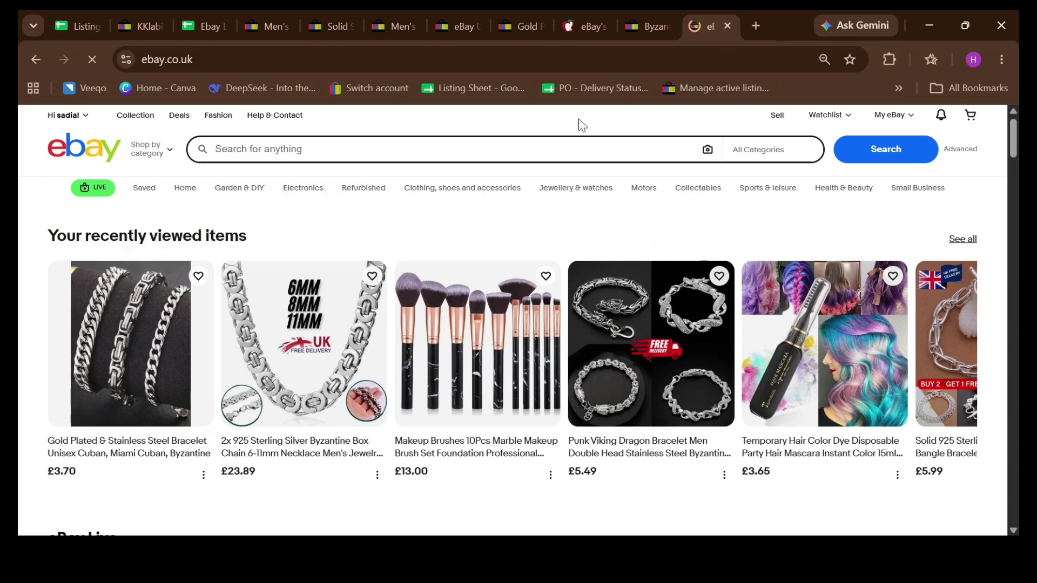
pyautogui.click(227, 149)
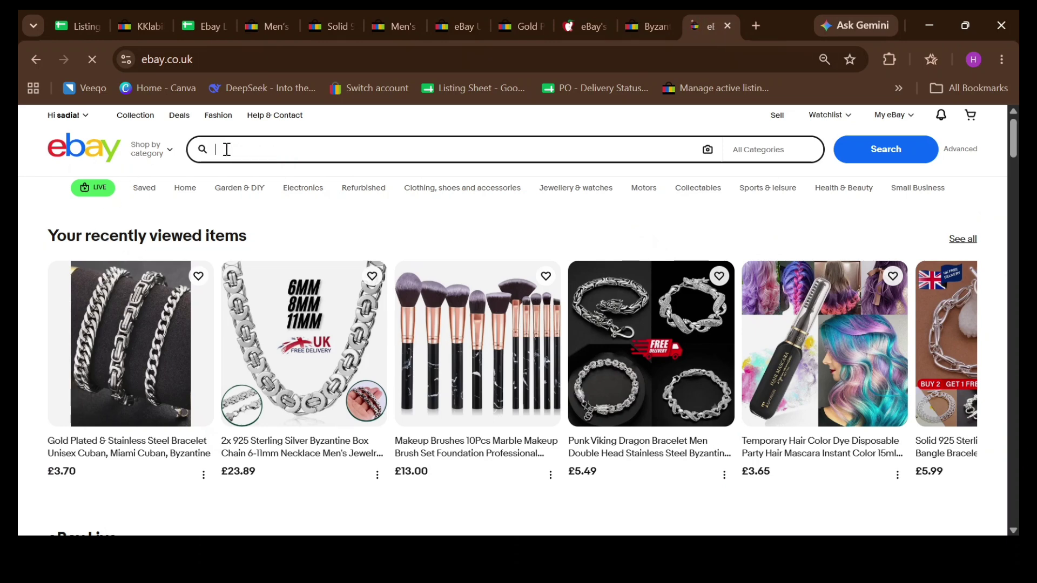
pyautogui.write('Byzantine Curb Chain Bracelet')
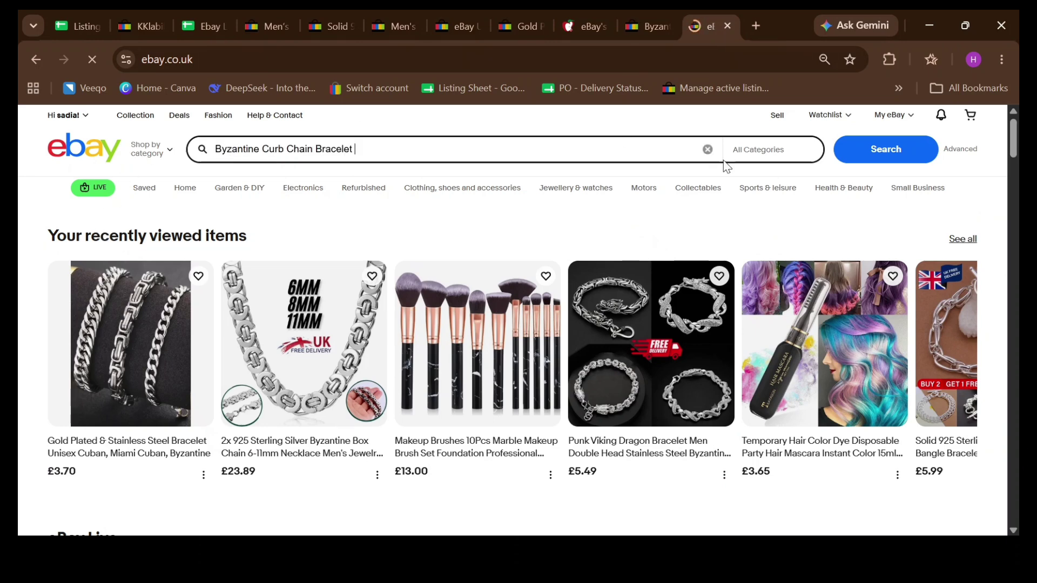
pyautogui.click(886, 155)
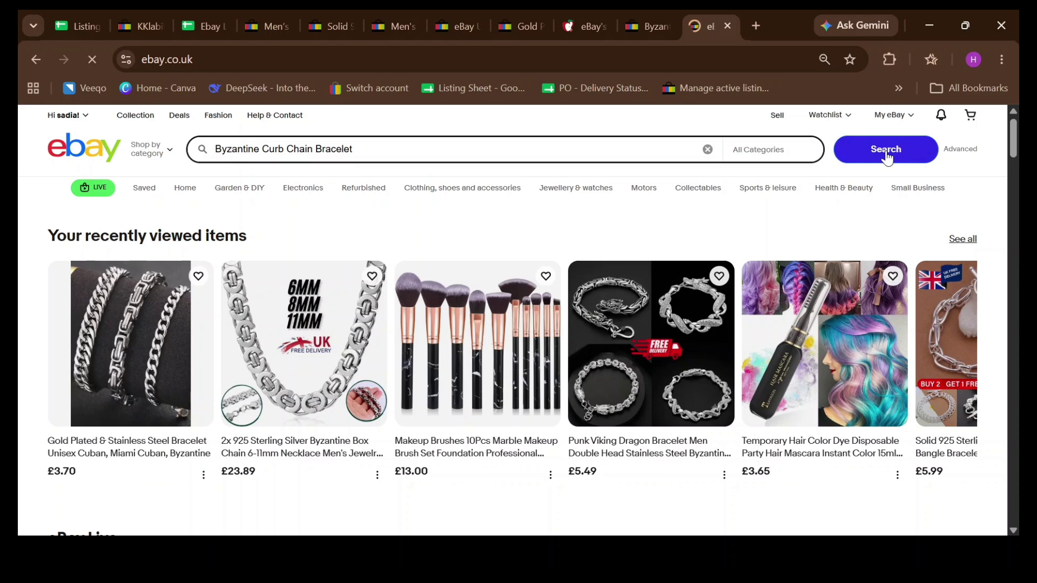
pyautogui.click(887, 158)
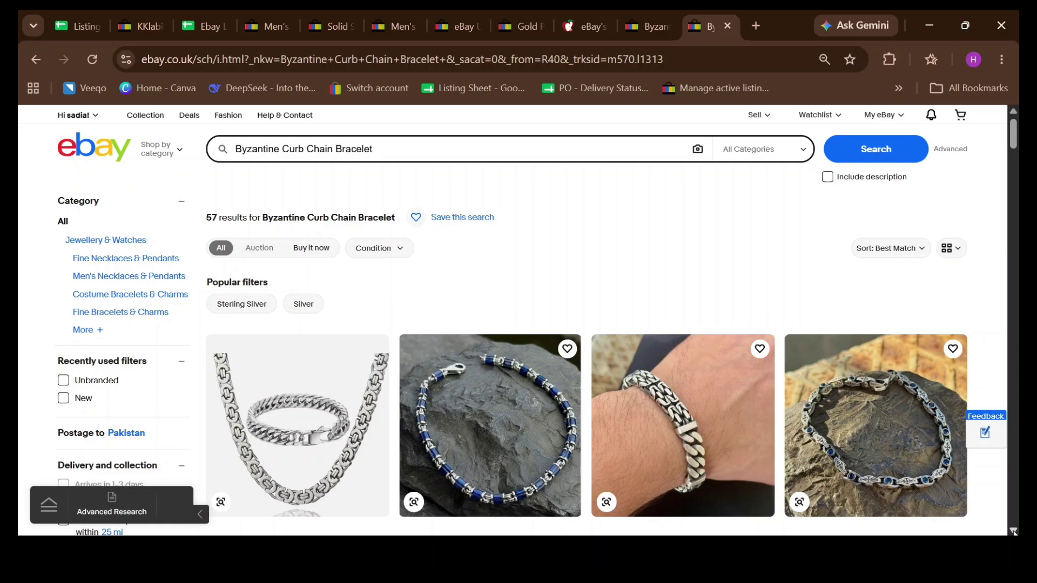
# Step: Look through the eBay UK search results for bracelets matching the listing's design
pyautogui.scroll(-3, 1014, 532)
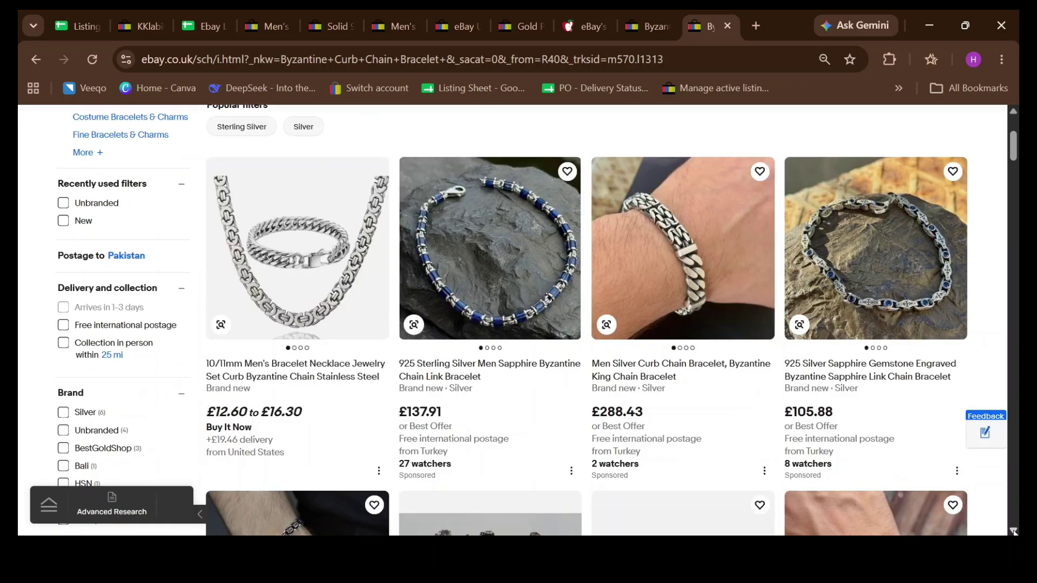
pyautogui.scroll(-1, 1013, 532)
pyautogui.scroll(-10, 1013, 532)
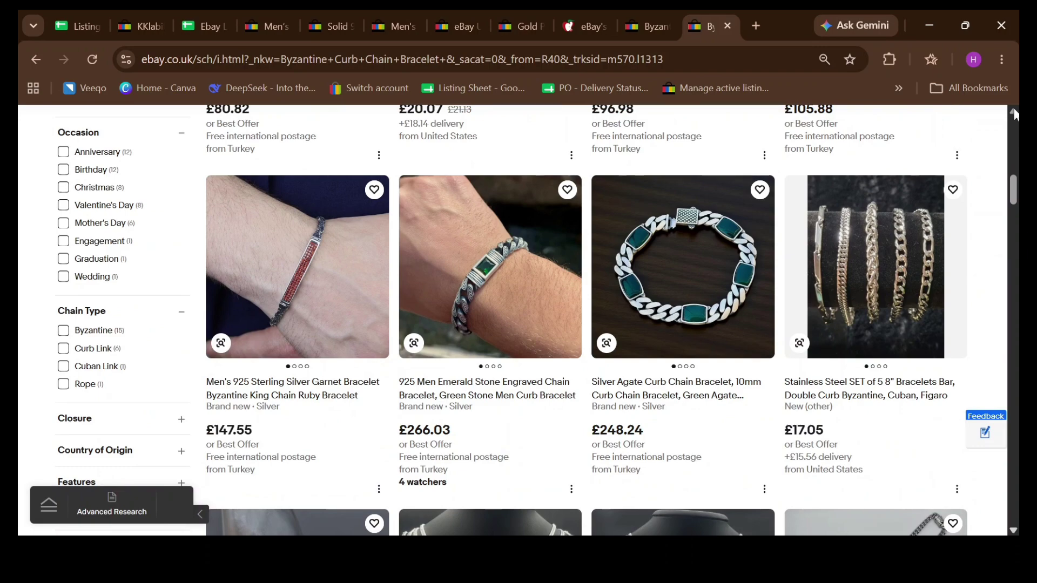
pyautogui.scroll(4, 1015, 114)
pyautogui.scroll(7, 1015, 114)
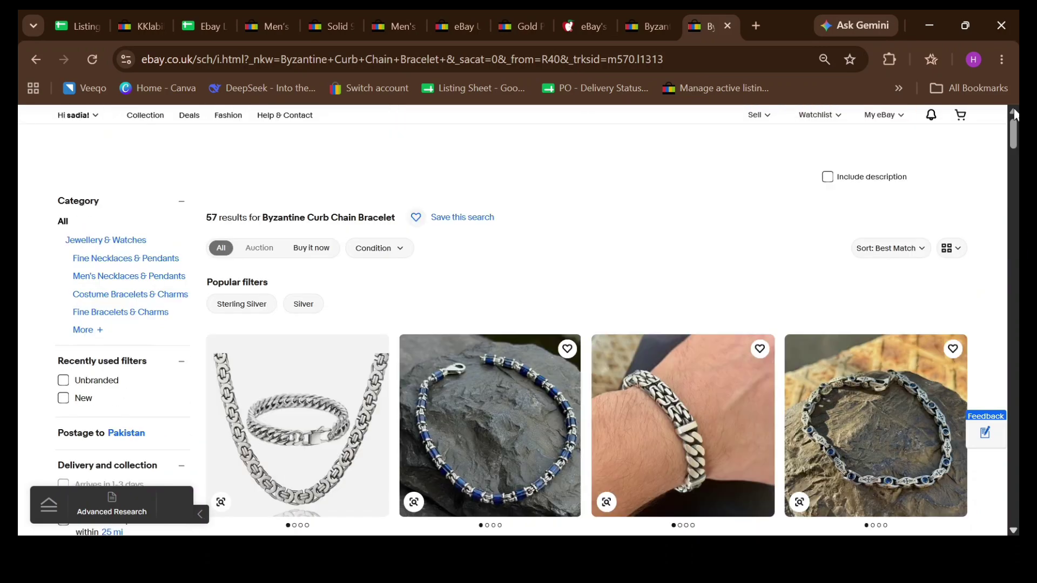
# Step: Run a Google Lens image search on the bracelet listing and refine it with "ebay uk"
pyautogui.click(271, 27)
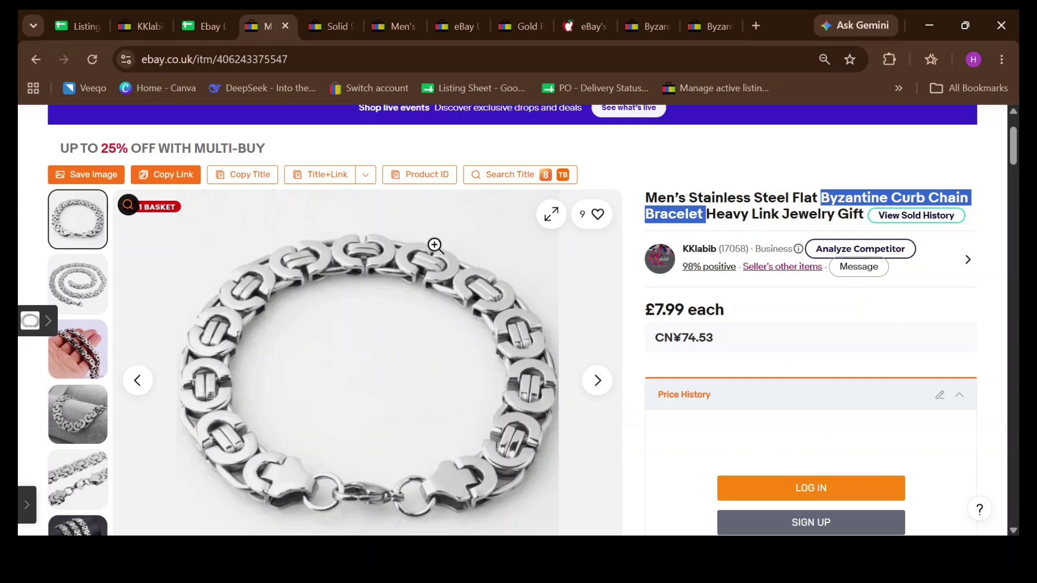
pyautogui.hotkey('alt', 'Tab')
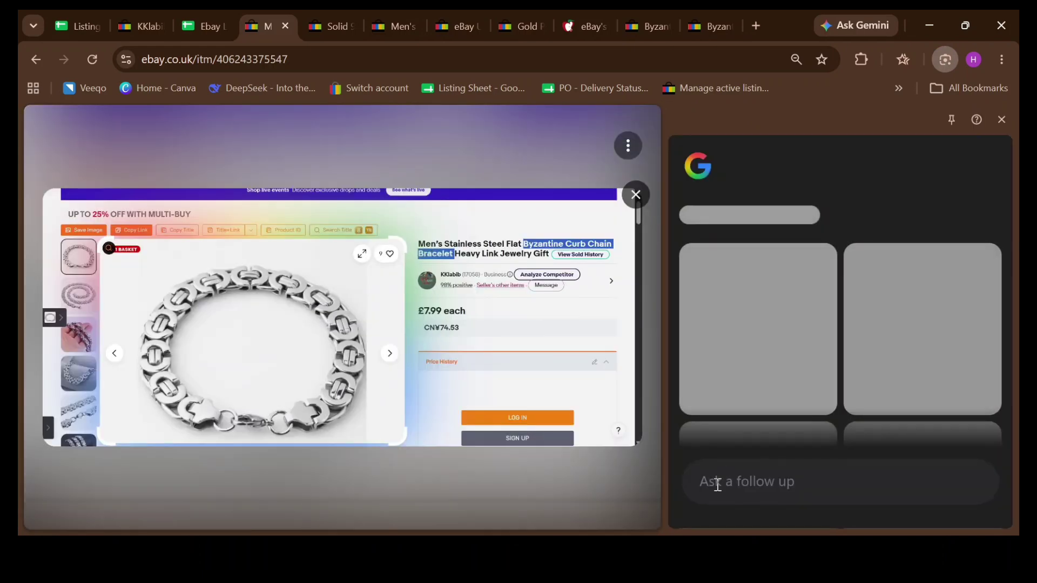
pyautogui.click(715, 483)
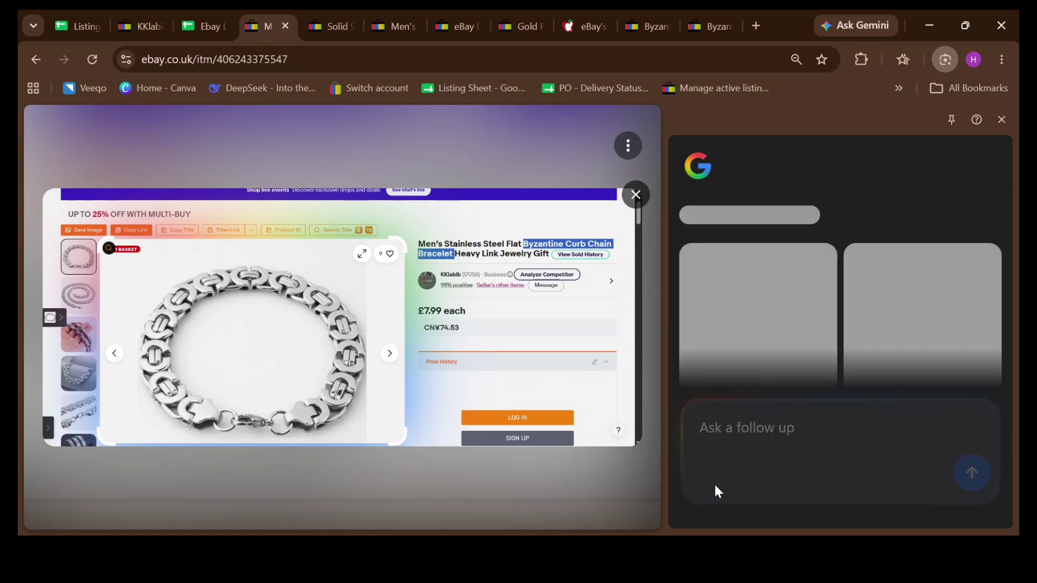
pyautogui.write('ebay u')
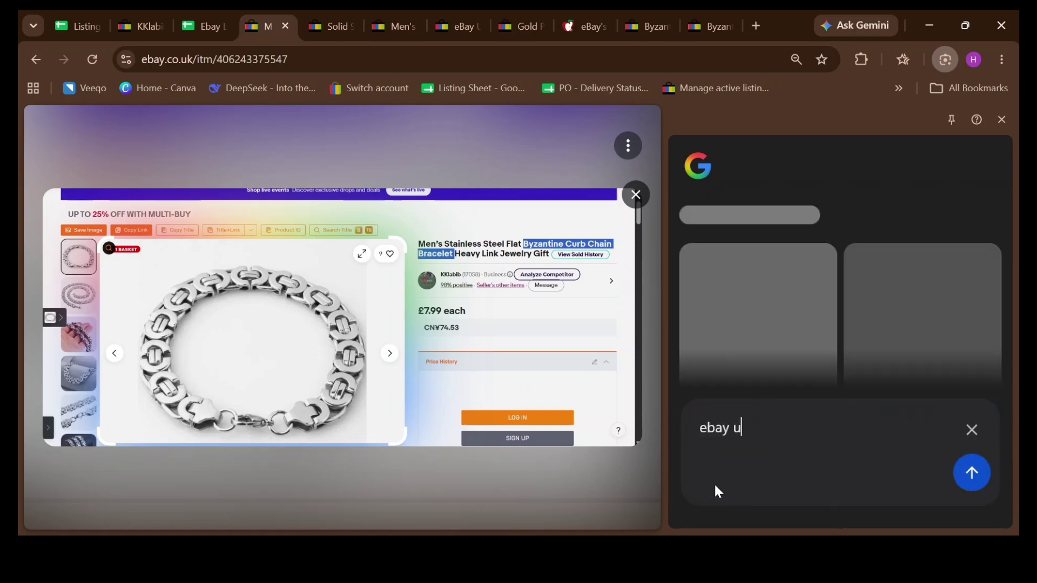
pyautogui.write('k')
pyautogui.click(979, 476)
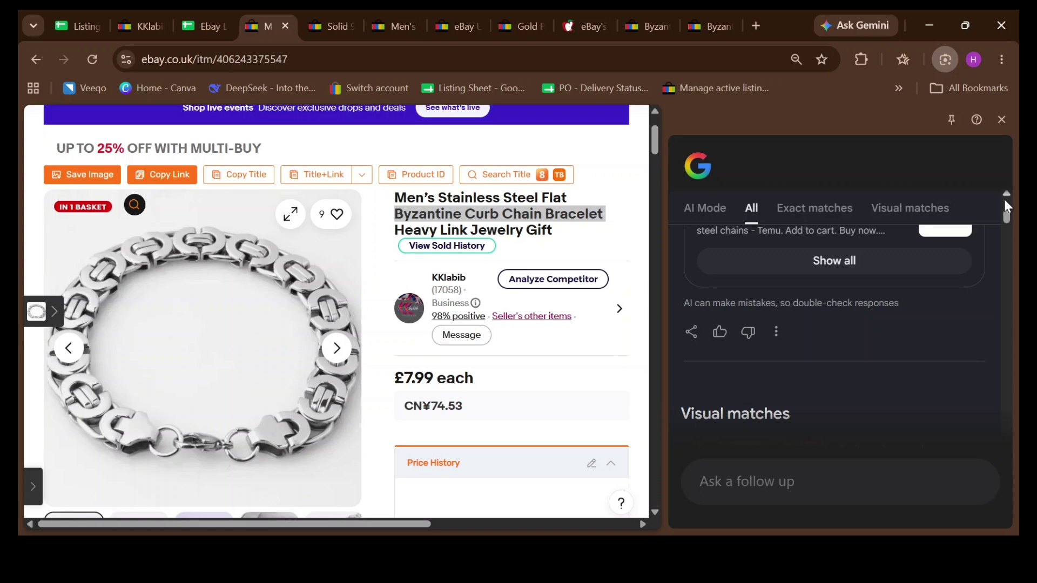
# Step: Examine the Byzantine Curb Chain Bracelet results again, comparing titles, prices, delivery and seller locations
pyautogui.click(720, 23)
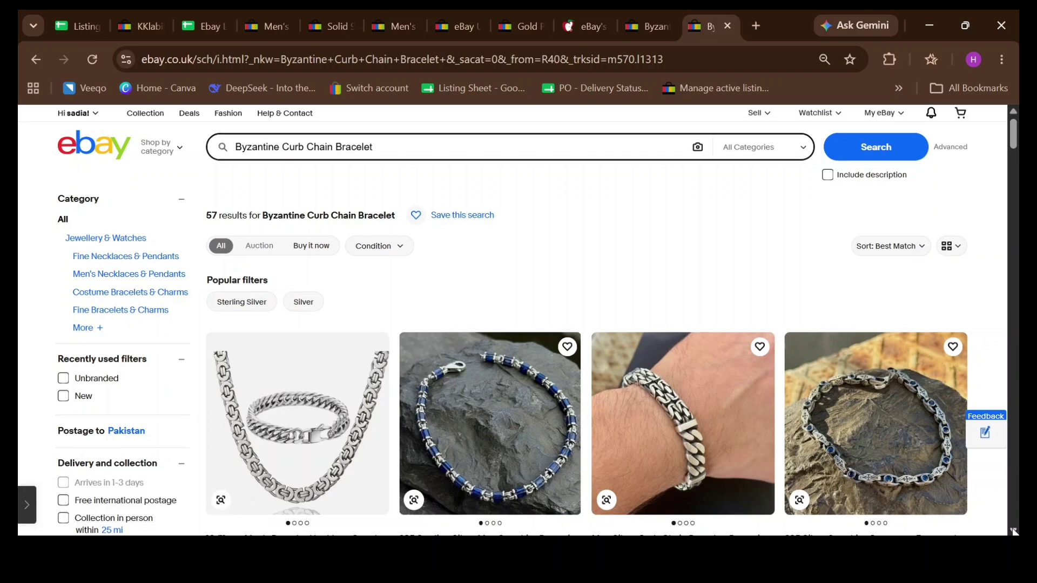
pyautogui.scroll(-2, 605, 324)
pyautogui.scroll(-2, 586, 324)
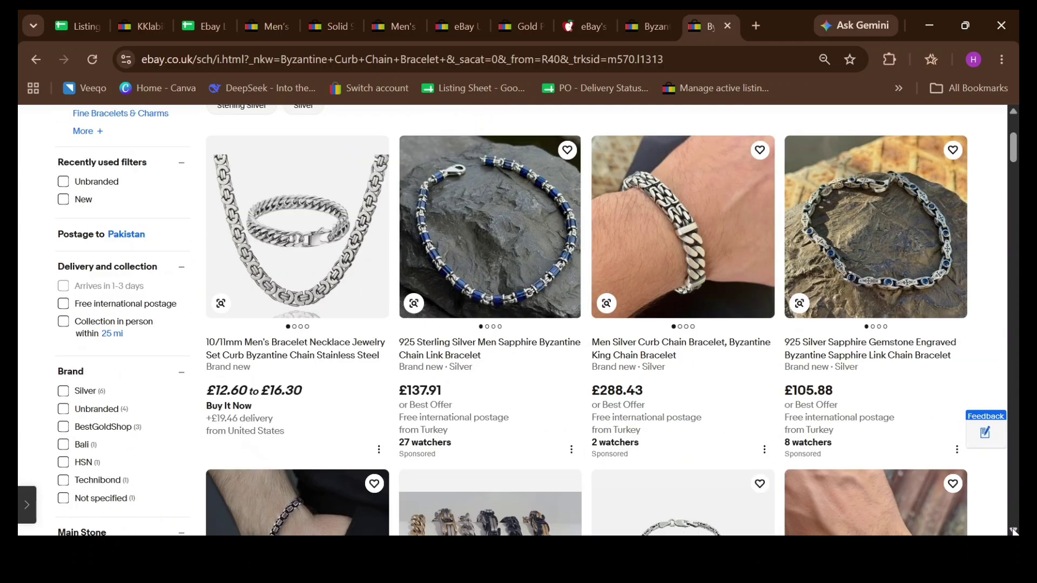
pyautogui.scroll(-2, 585, 324)
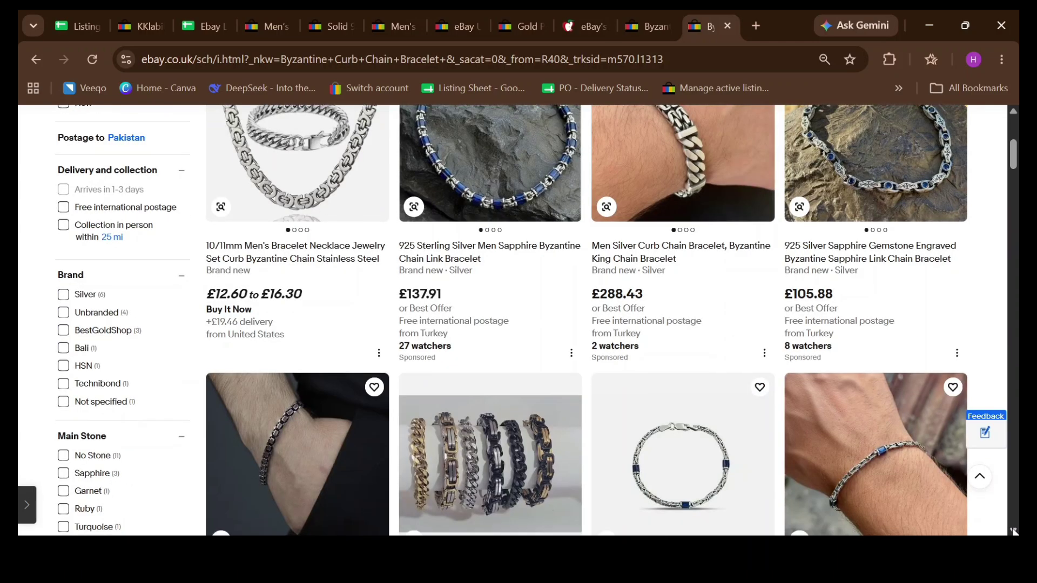
pyautogui.scroll(-2, 586, 324)
pyautogui.scroll(-2, 585, 324)
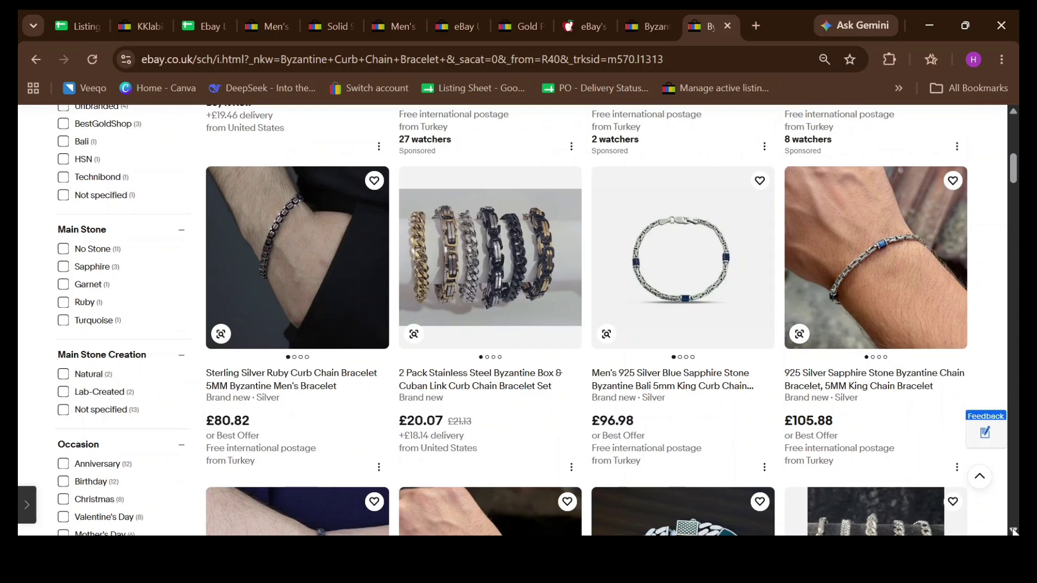
pyautogui.scroll(-2, 585, 324)
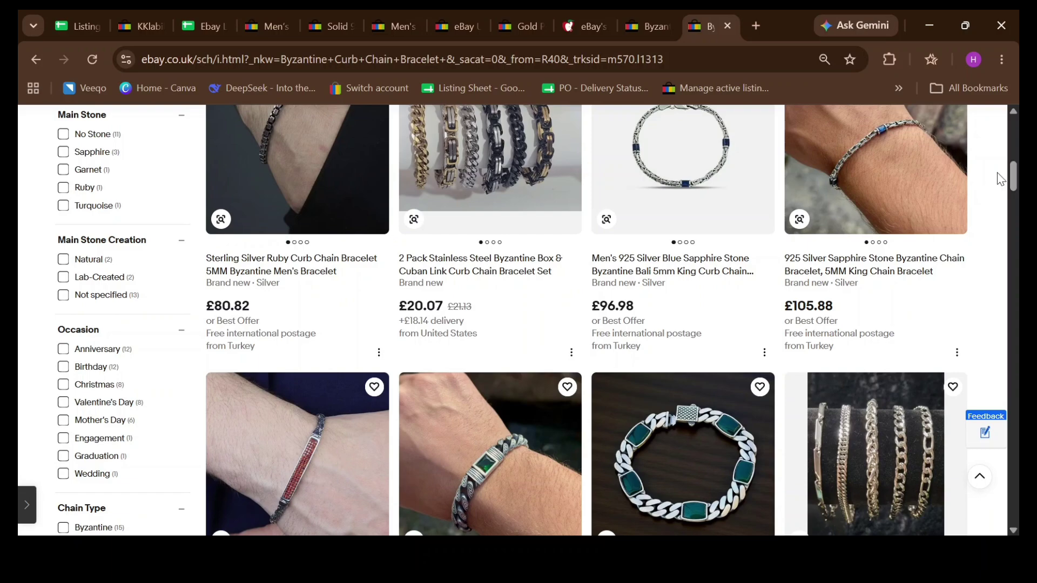
pyautogui.click(1014, 118)
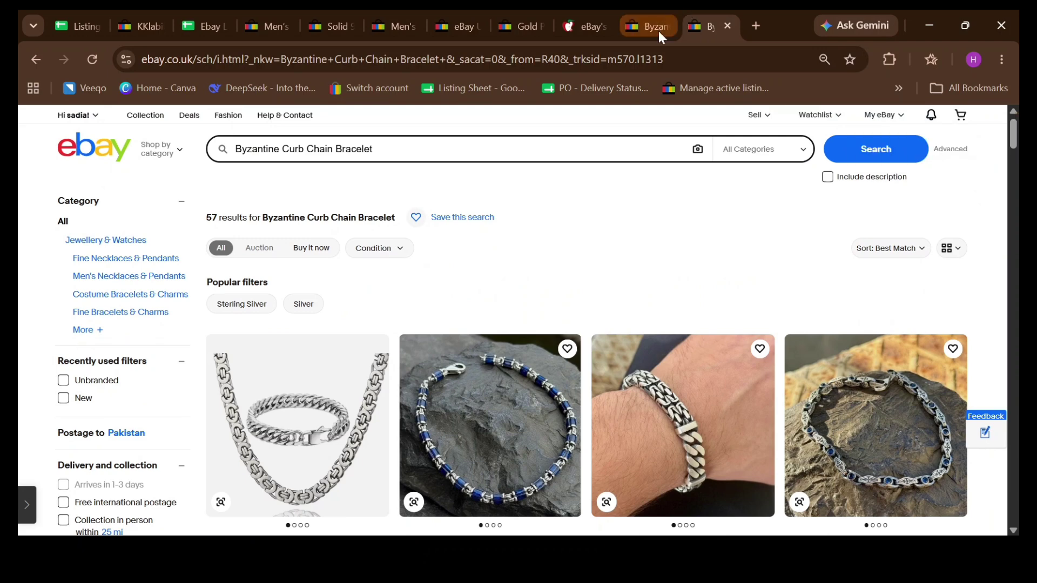
# Step: View the MacRumors article on eBay's image search and close the Google Lens results beside the bracelet listing
pyautogui.click(587, 33)
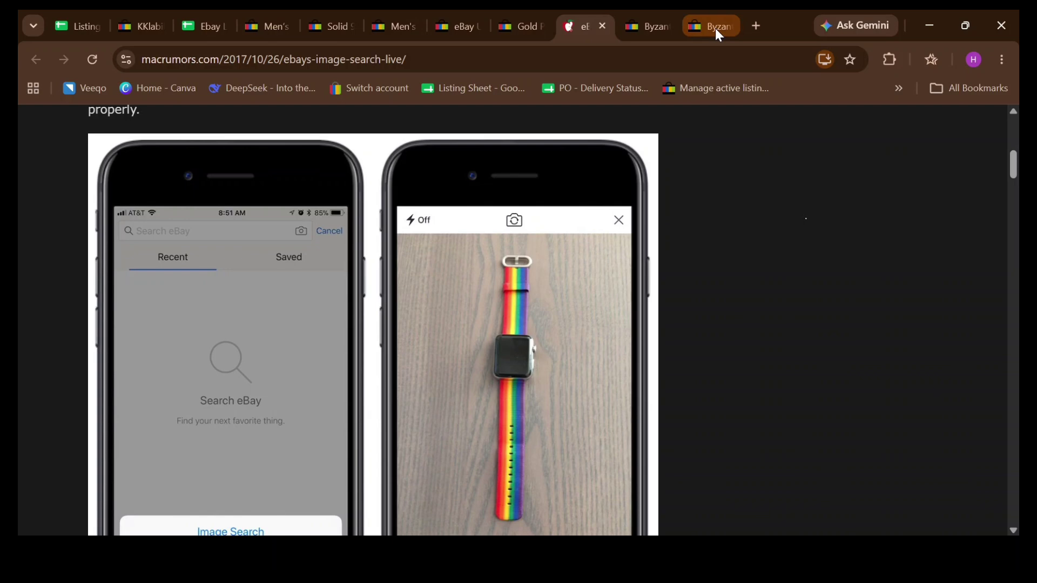
pyautogui.click(272, 27)
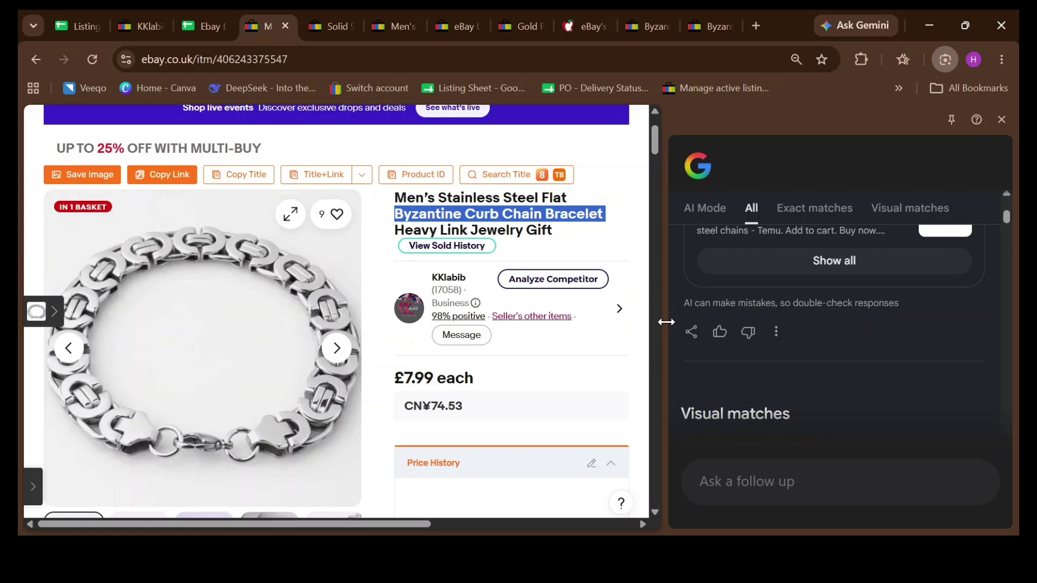
pyautogui.click(1000, 121)
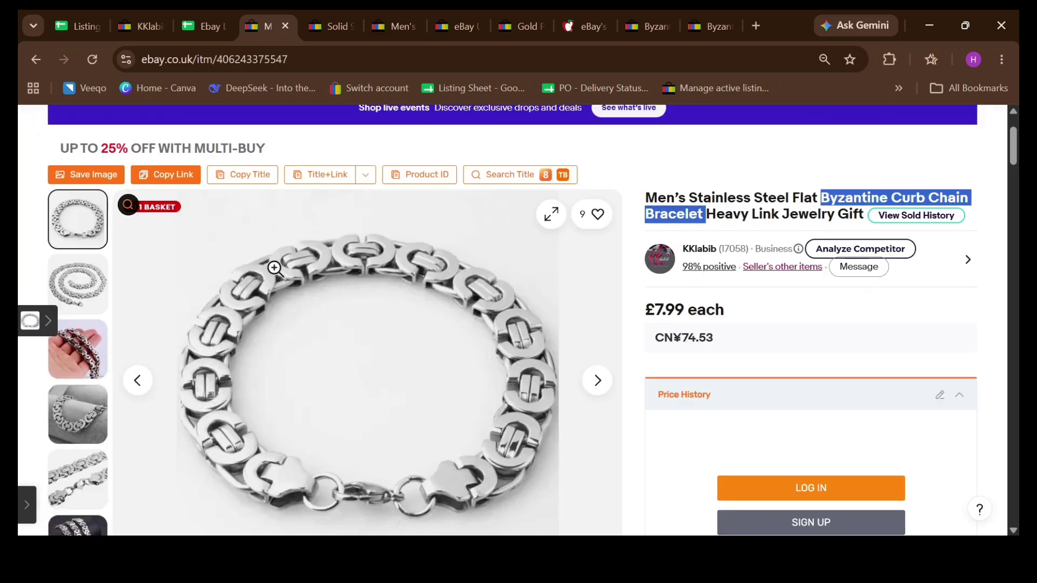
pyautogui.click(210, 262)
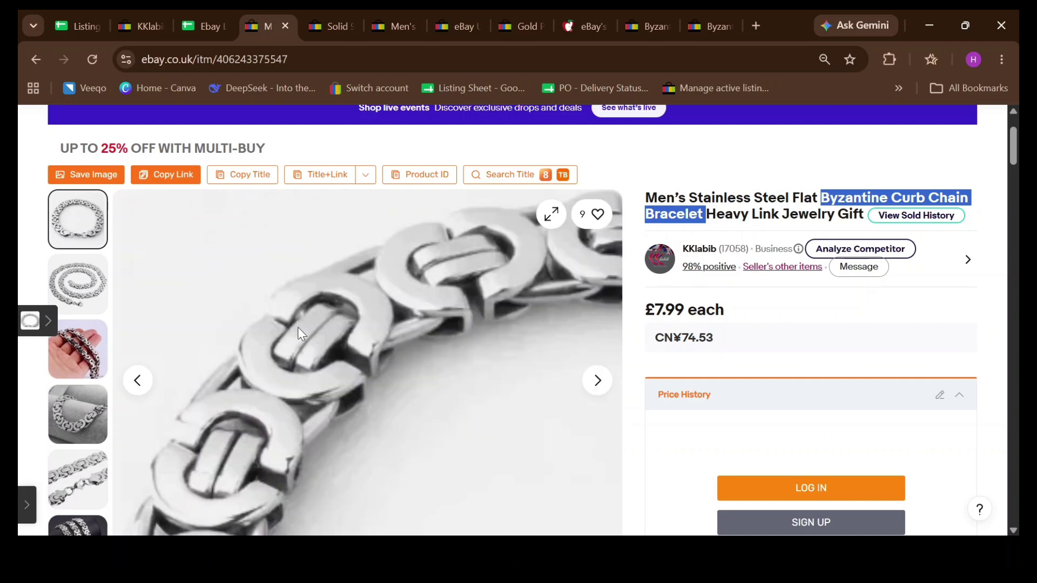
pyautogui.click(308, 391)
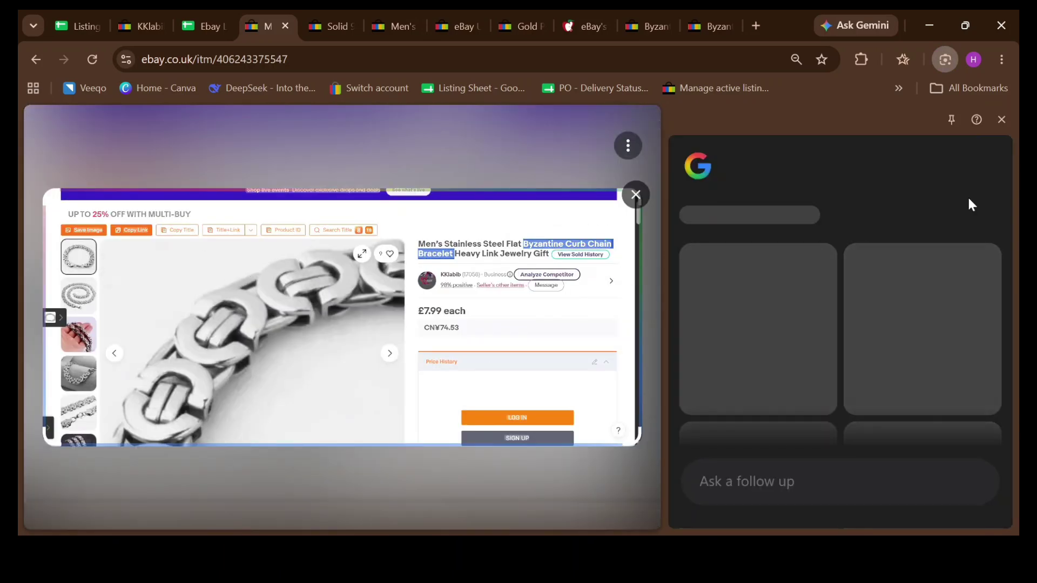
pyautogui.click(1001, 120)
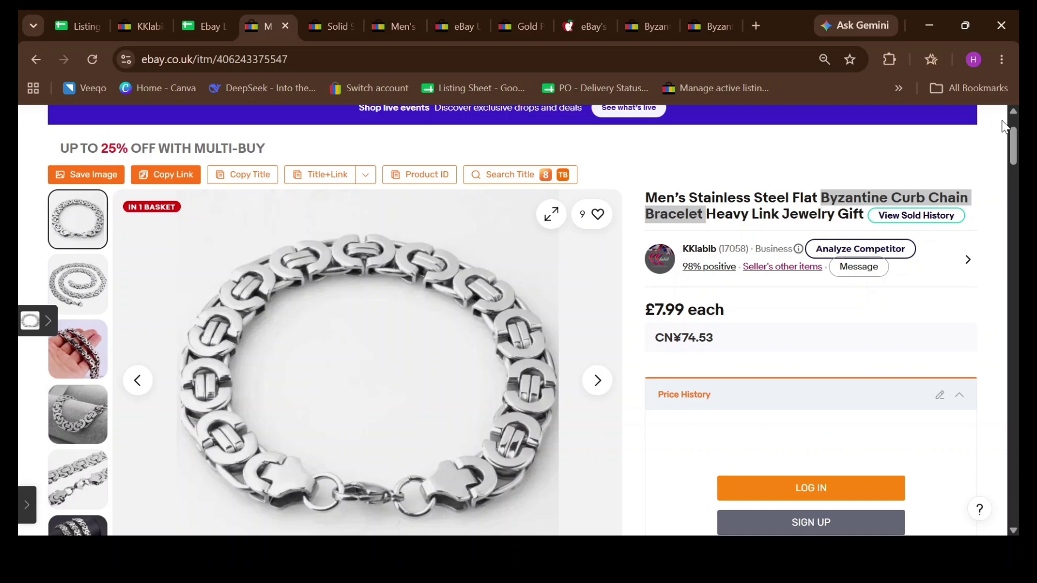
# Step: Run a Google Lens search on the bracelet listing's main photo and review the eBay UK matches
pyautogui.rightClick(305, 276)
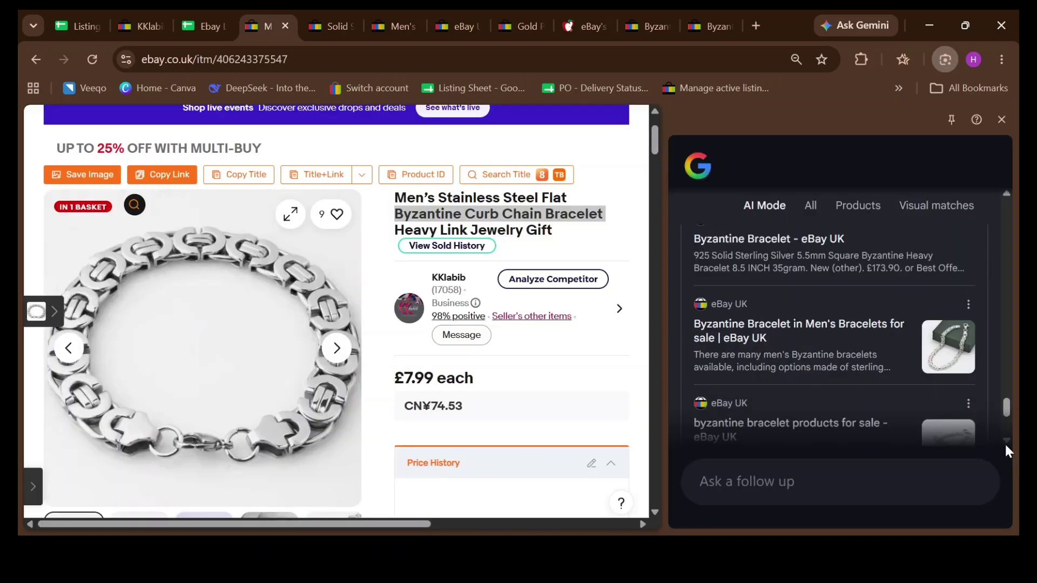
pyautogui.scroll(-1, 1005, 444)
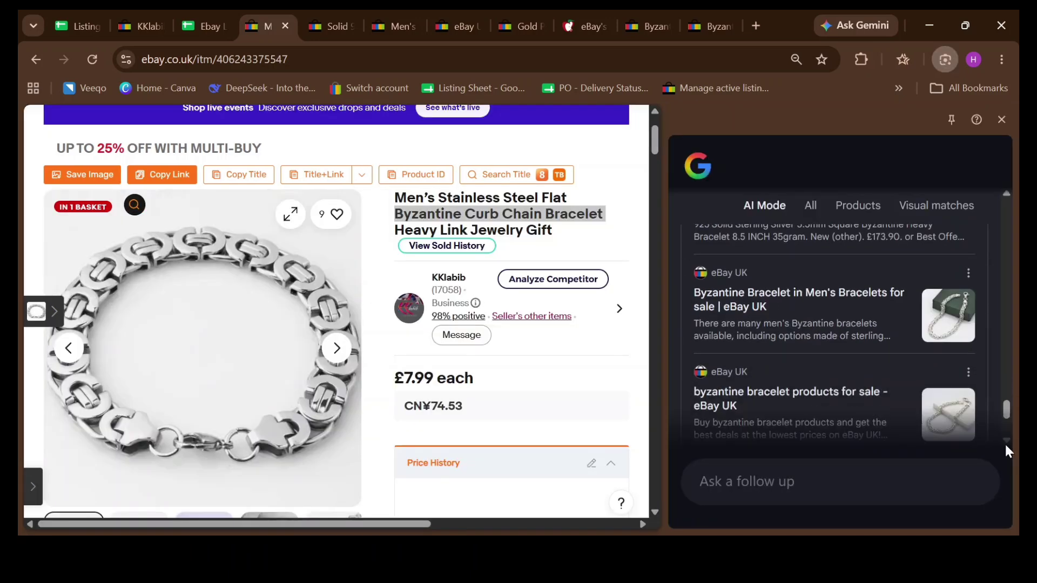
pyautogui.scroll(-1, 1005, 446)
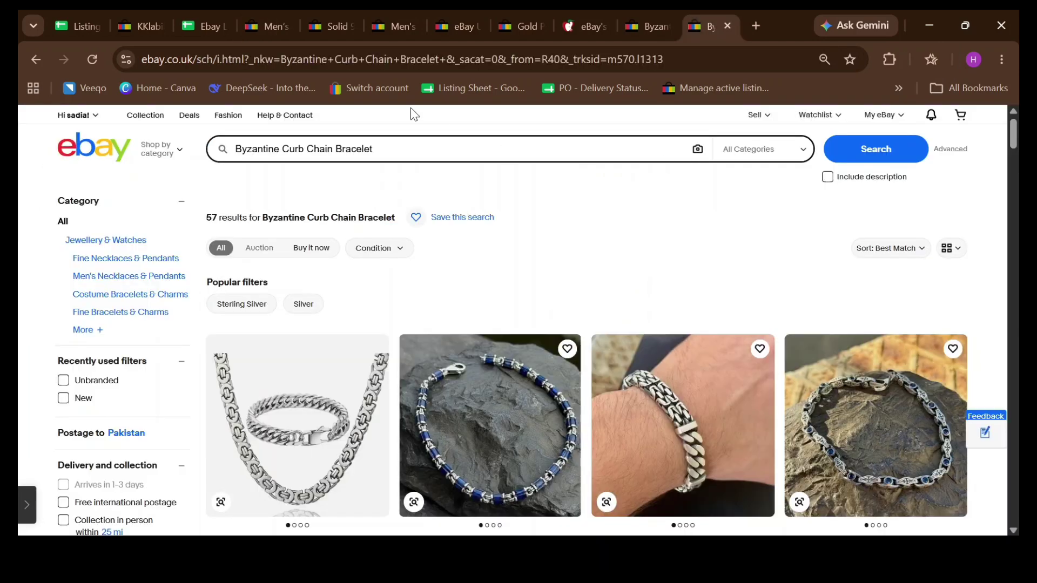
# Step: Switch to the eBay Listing SOP spreadsheet and read SOP 1 to SOP 4 in the competitor search details
pyautogui.click(213, 24)
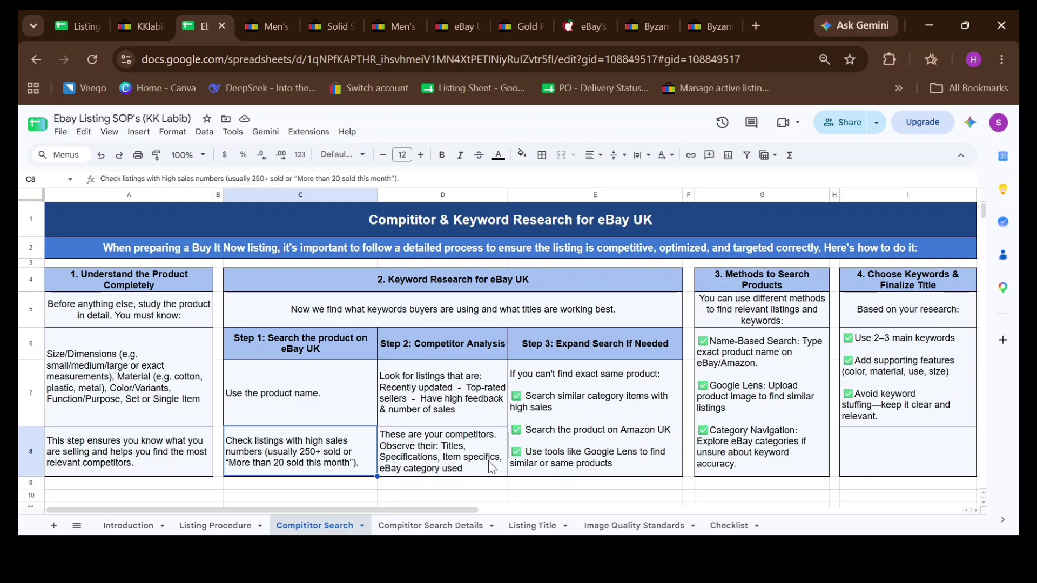
pyautogui.click(433, 527)
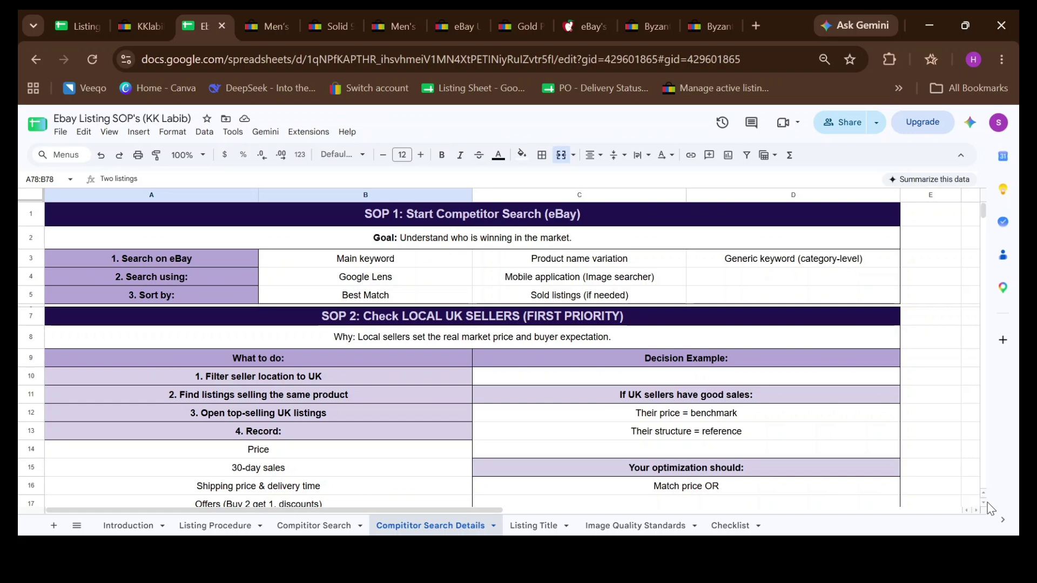
pyautogui.scroll(-3, 980, 502)
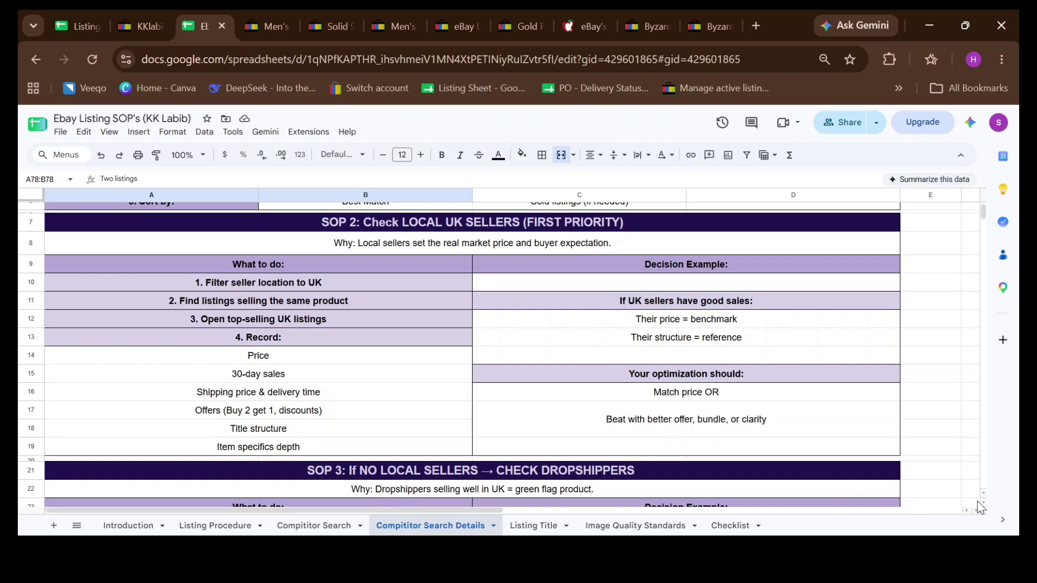
pyautogui.scroll(-4, 981, 502)
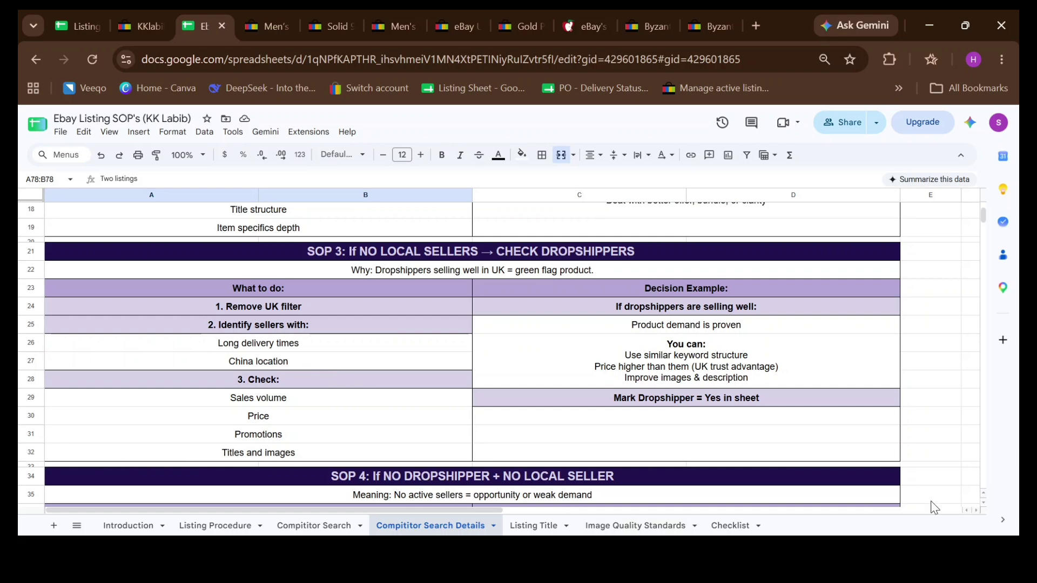
pyautogui.scroll(-5, 986, 508)
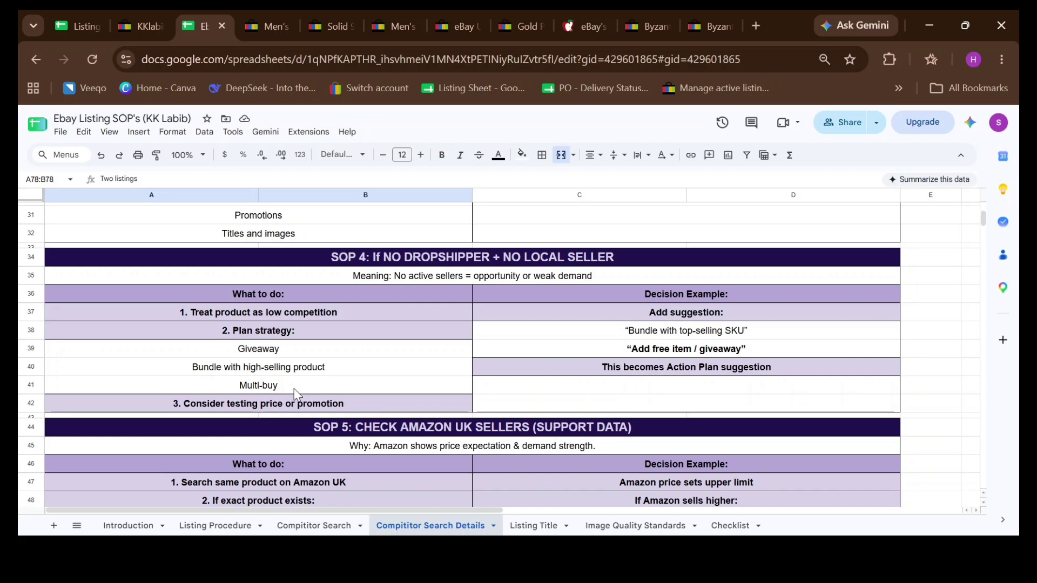
# Step: Read SOP 5 on Amazon UK sellers and SOP 6 on price-based comparison, glancing at the bracelet listing for reference
pyautogui.click(984, 501)
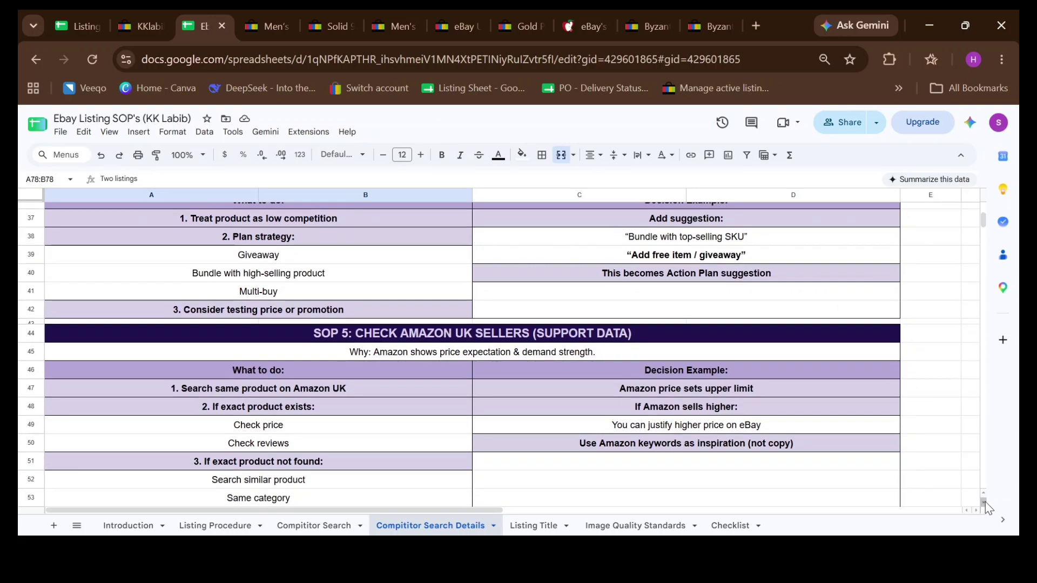
pyautogui.click(985, 501)
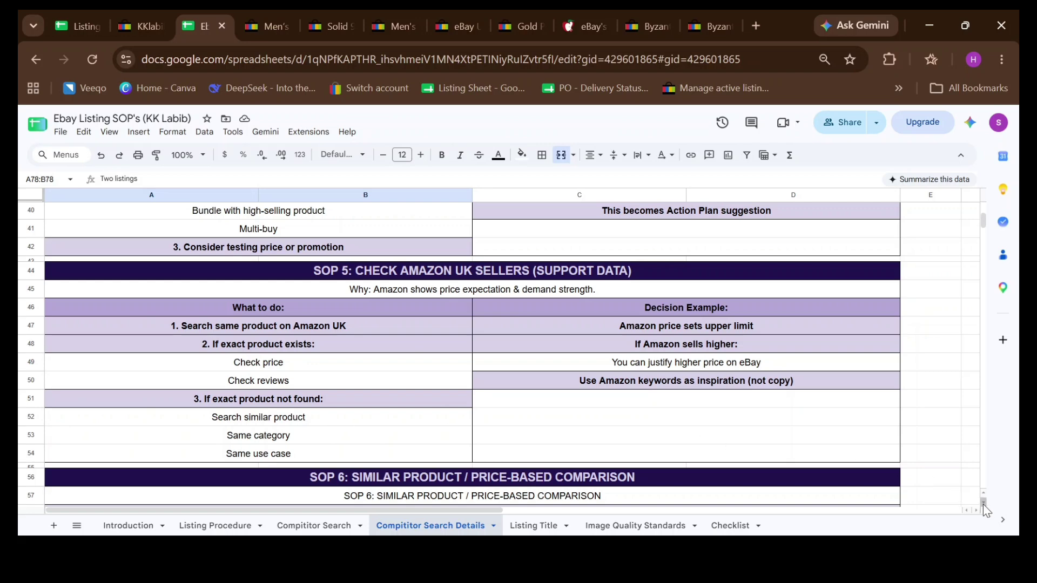
pyautogui.scroll(-2, 983, 504)
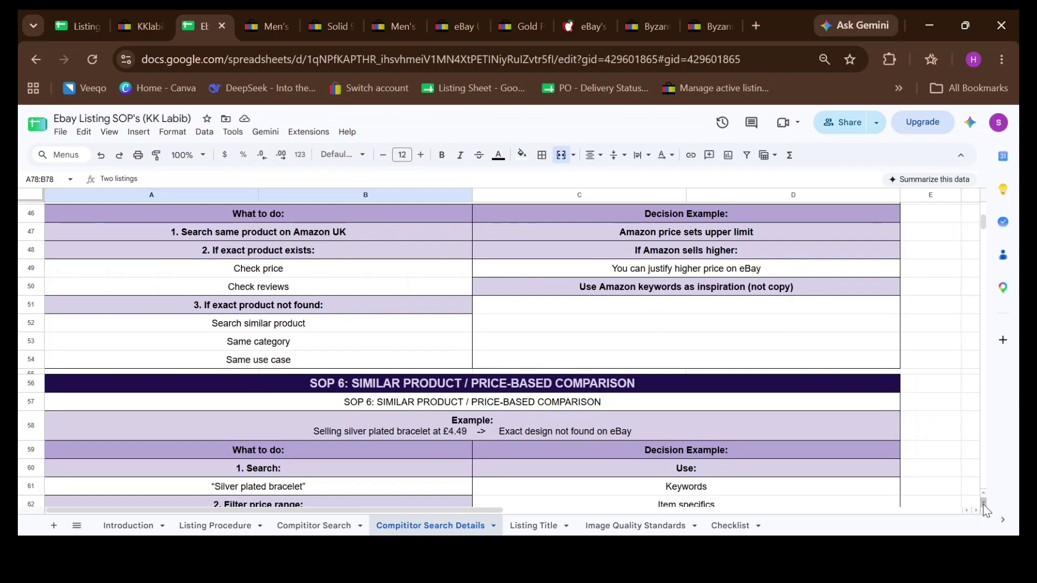
pyautogui.scroll(-3, 983, 504)
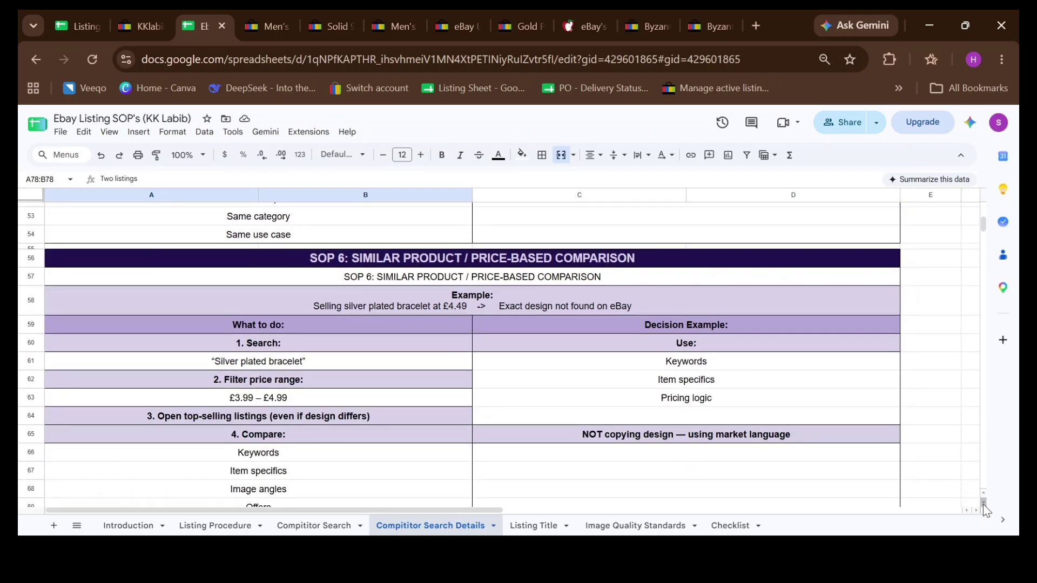
pyautogui.click(283, 25)
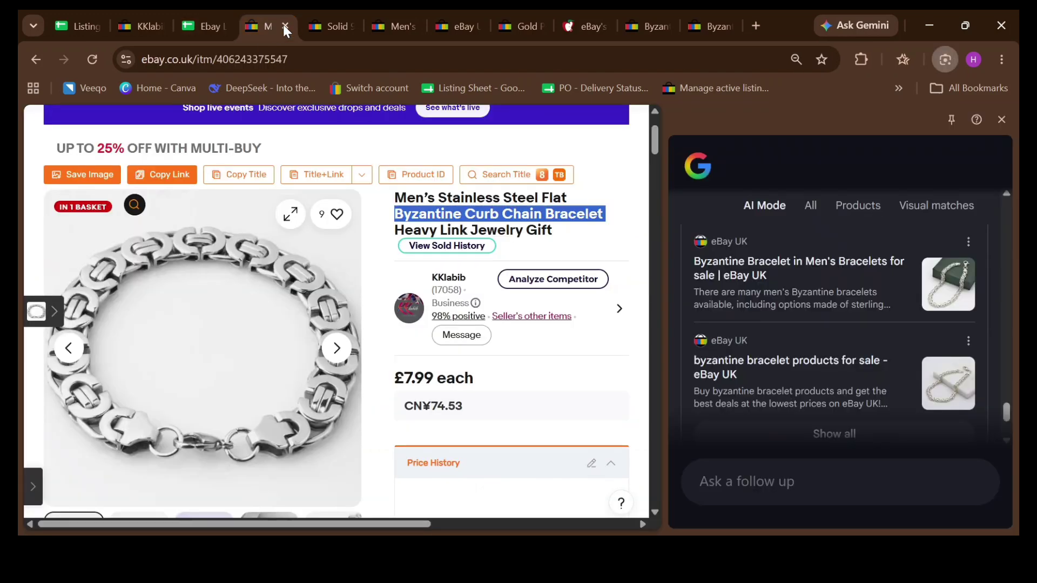
pyautogui.click(215, 26)
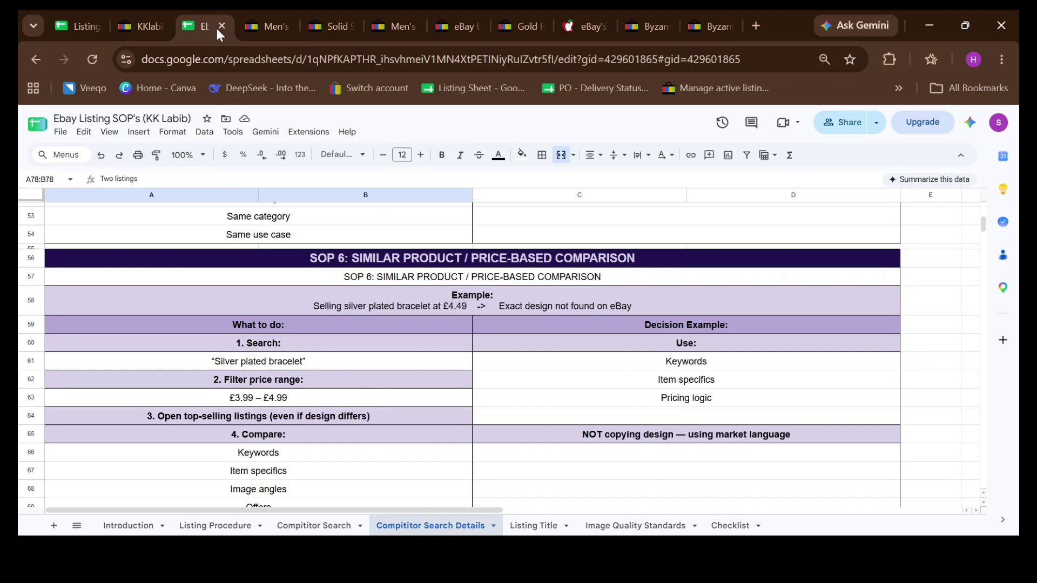
pyautogui.click(316, 348)
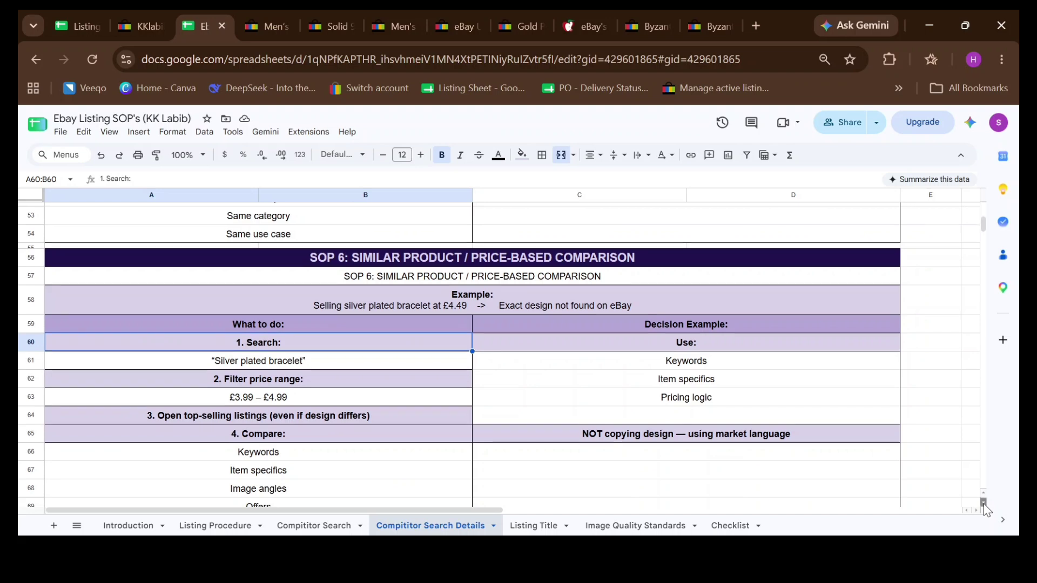
# Step: Read the rest of SOP 6 and the competitor strategies in SOP 7 on AB testing
pyautogui.scroll(-2, 983, 504)
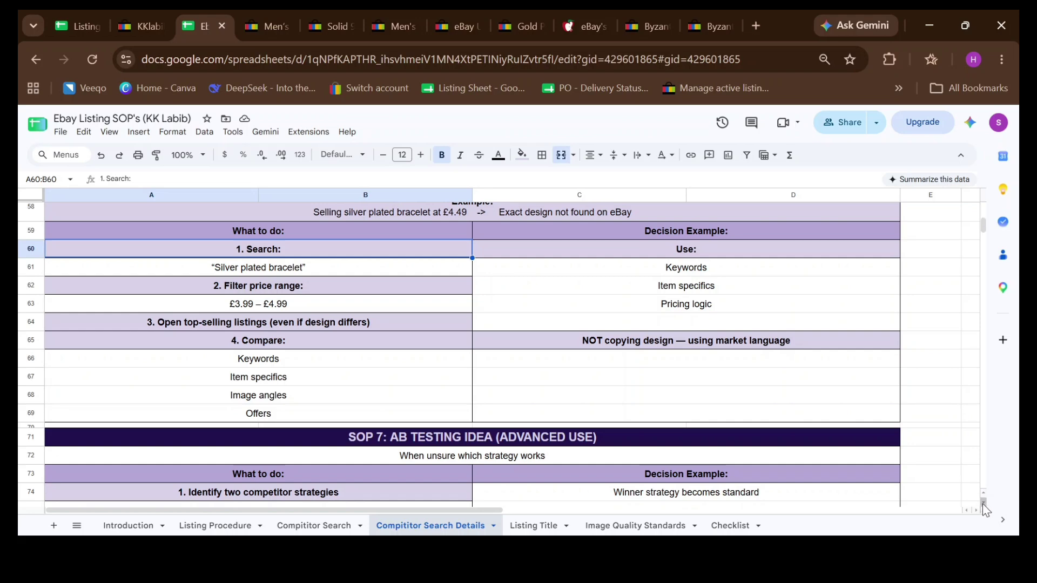
pyautogui.scroll(-2, 983, 503)
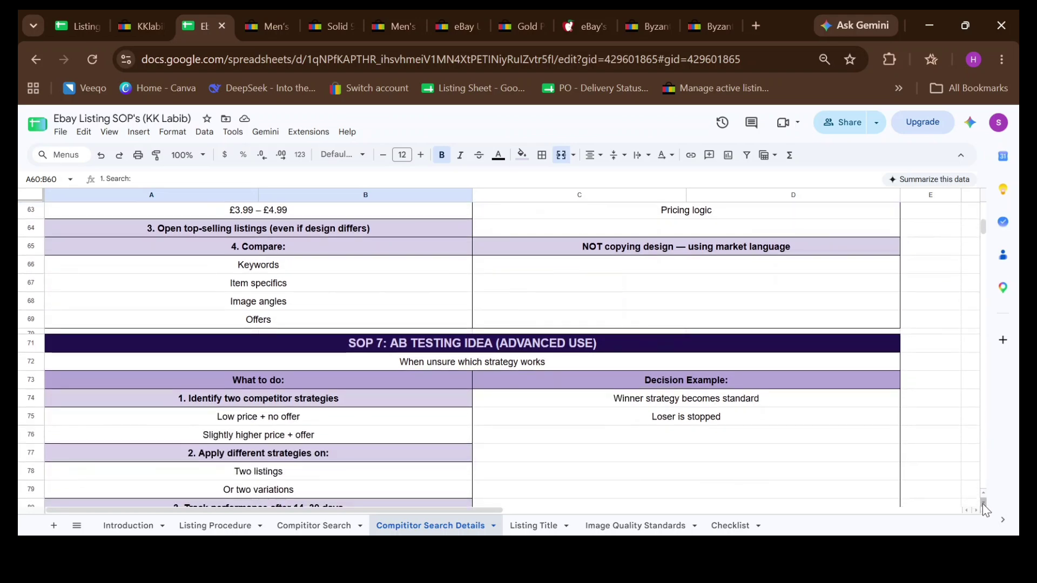
pyautogui.scroll(-1, 983, 505)
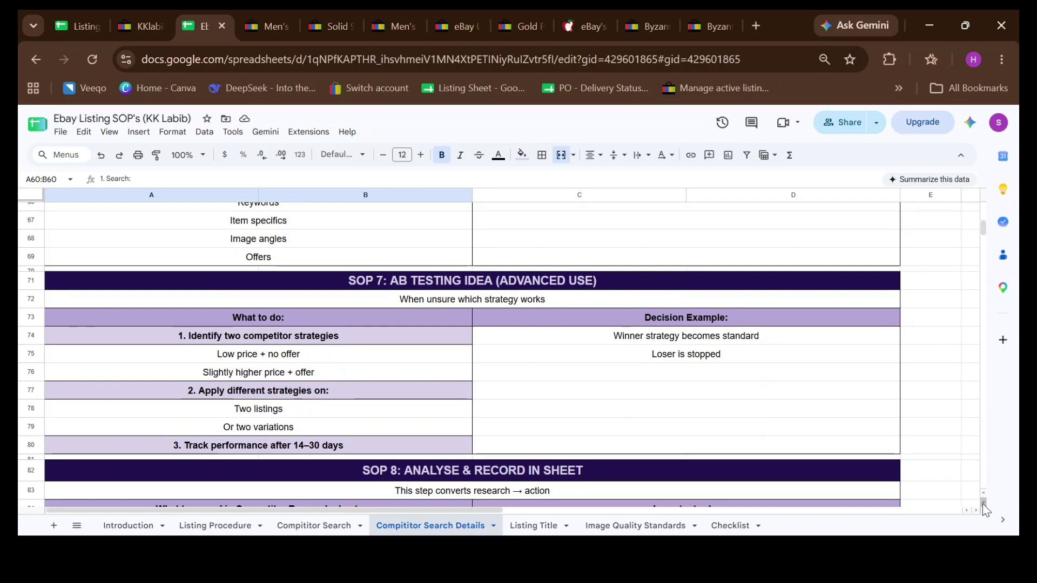
pyautogui.scroll(-1, 983, 504)
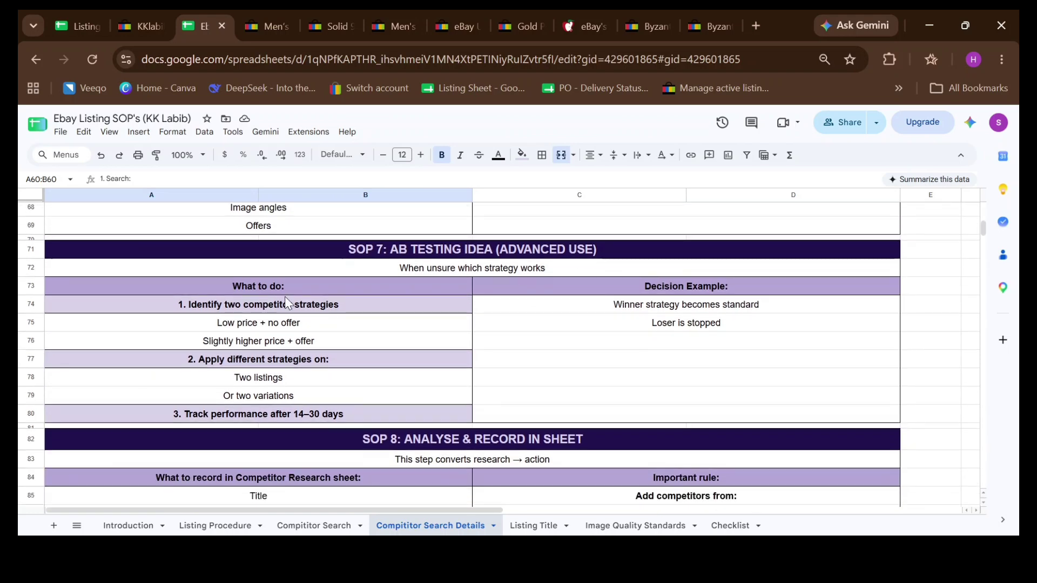
pyautogui.click(322, 327)
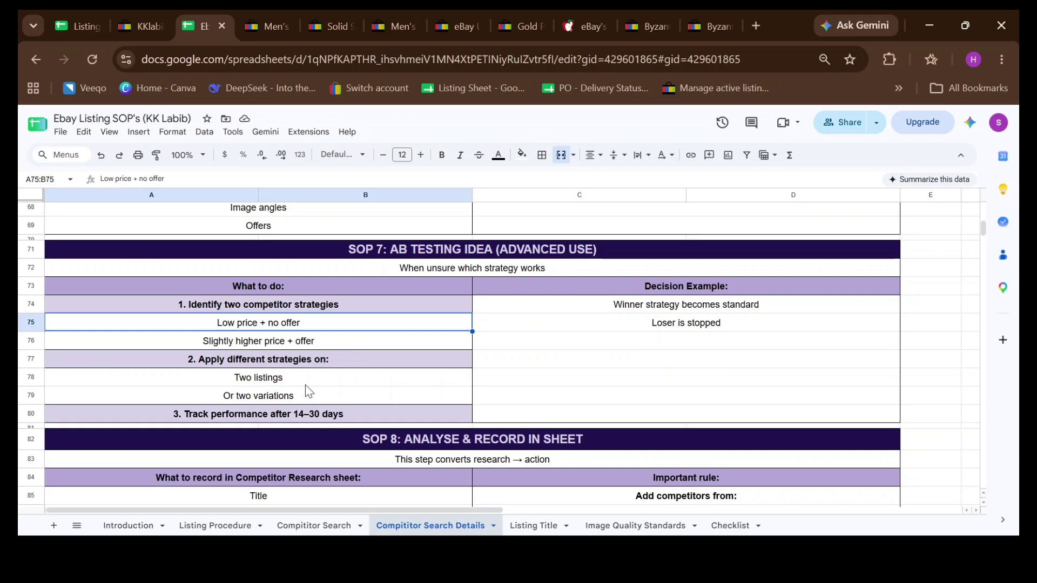
# Step: Return to the bracelet listing, close the Google Lens results beside it and clear the title text selection
pyautogui.click(274, 32)
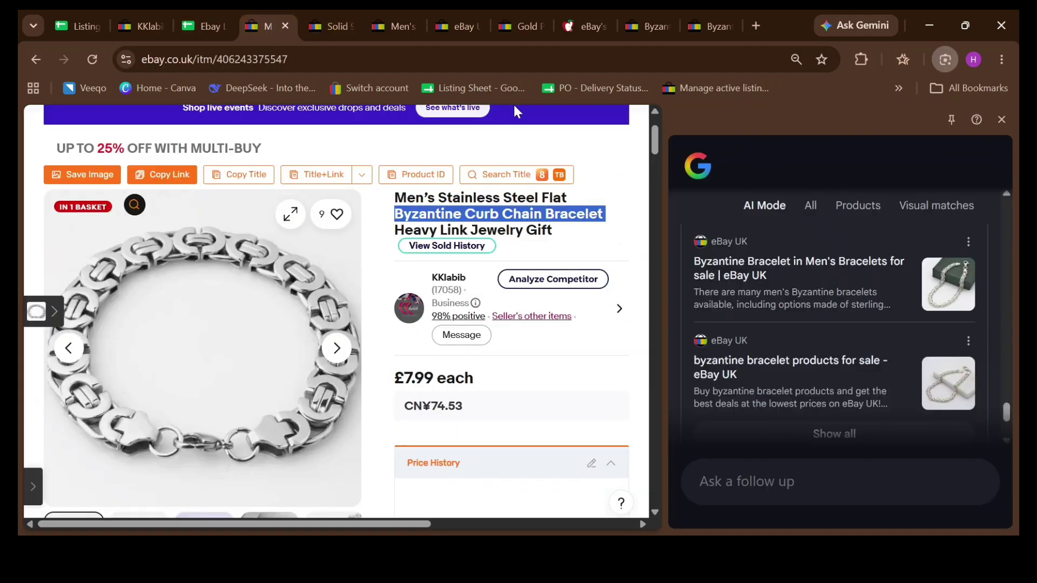
pyautogui.click(1001, 119)
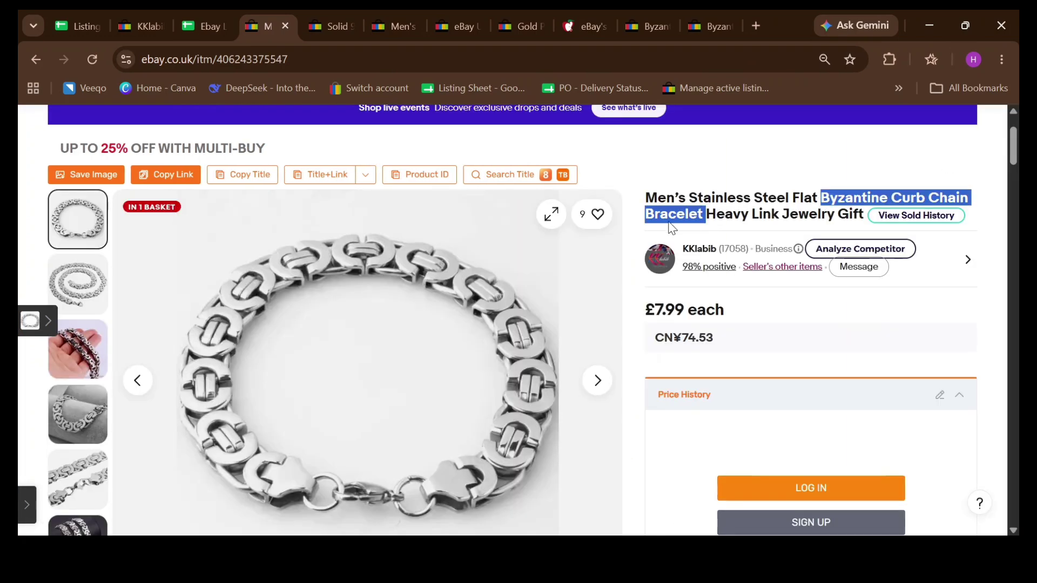
pyautogui.click(857, 316)
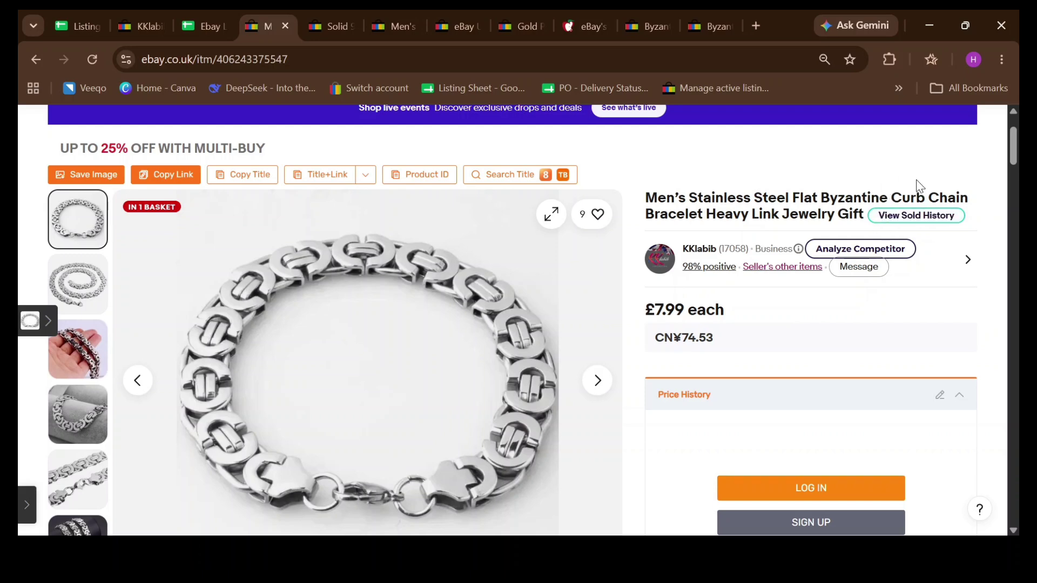
# Step: Read SOP 8 on recording competitors and view the Competitor Research table in the Listing Optimisation V2.0 spreadsheet
pyautogui.click(221, 28)
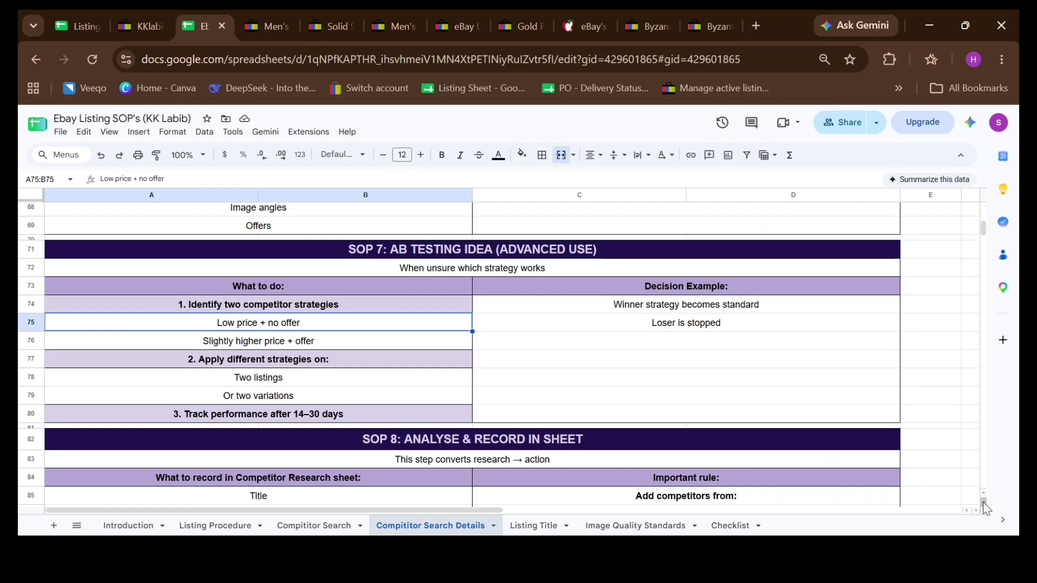
pyautogui.scroll(-1, 983, 502)
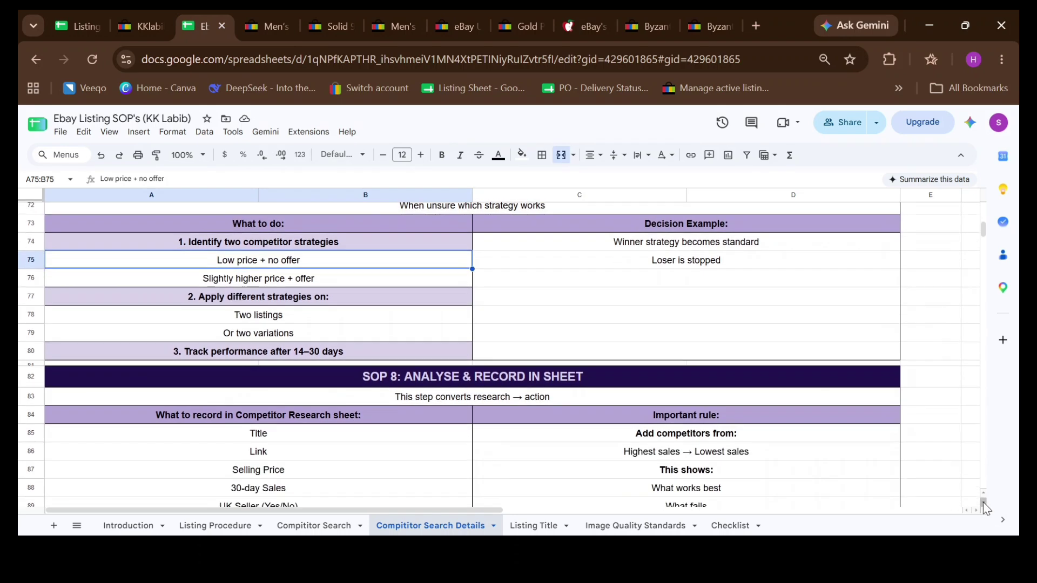
pyautogui.scroll(-1, 982, 502)
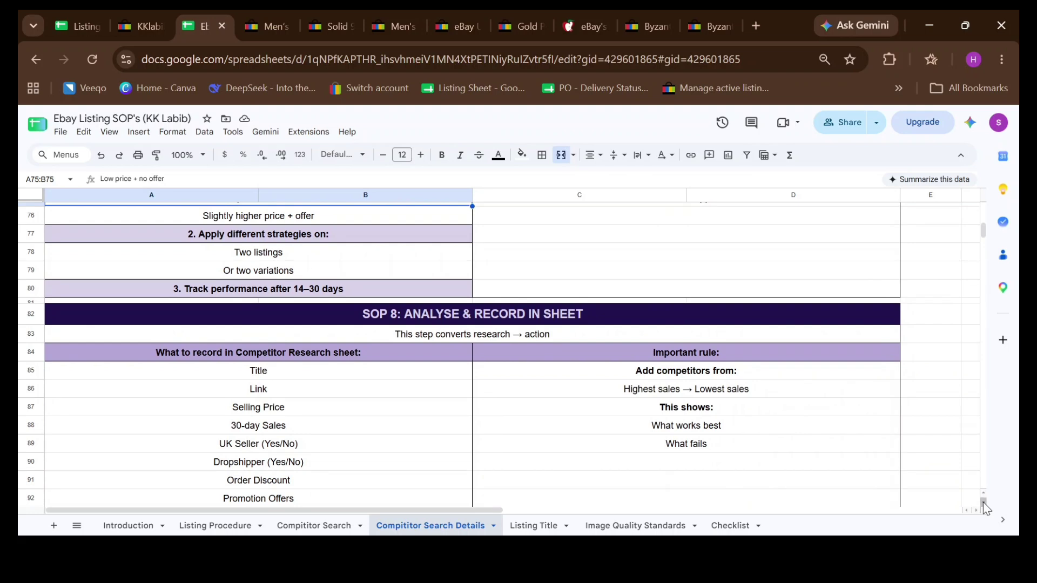
pyautogui.scroll(-1, 983, 502)
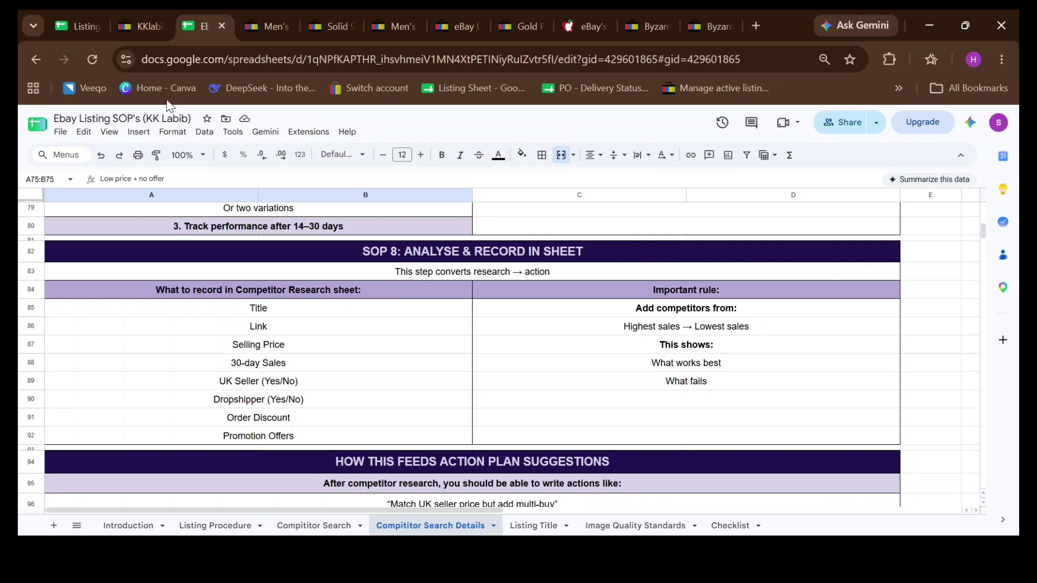
pyautogui.click(89, 27)
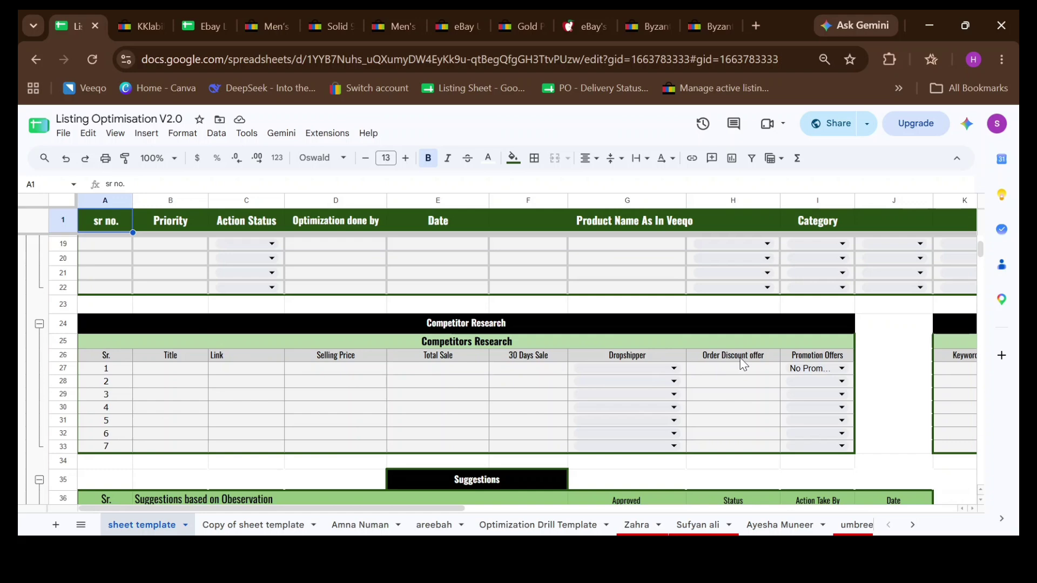
# Step: Compare the bracelet listing with the eBay results for Byzantine Curb Chain Bracelet and Byzantine Chain Bracelet
pyautogui.click(282, 27)
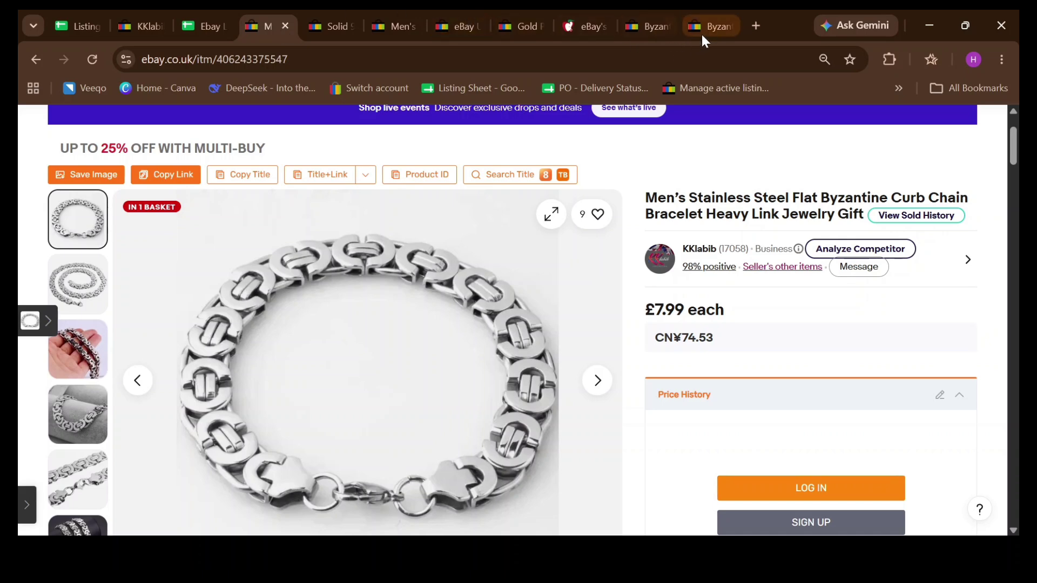
pyautogui.click(716, 31)
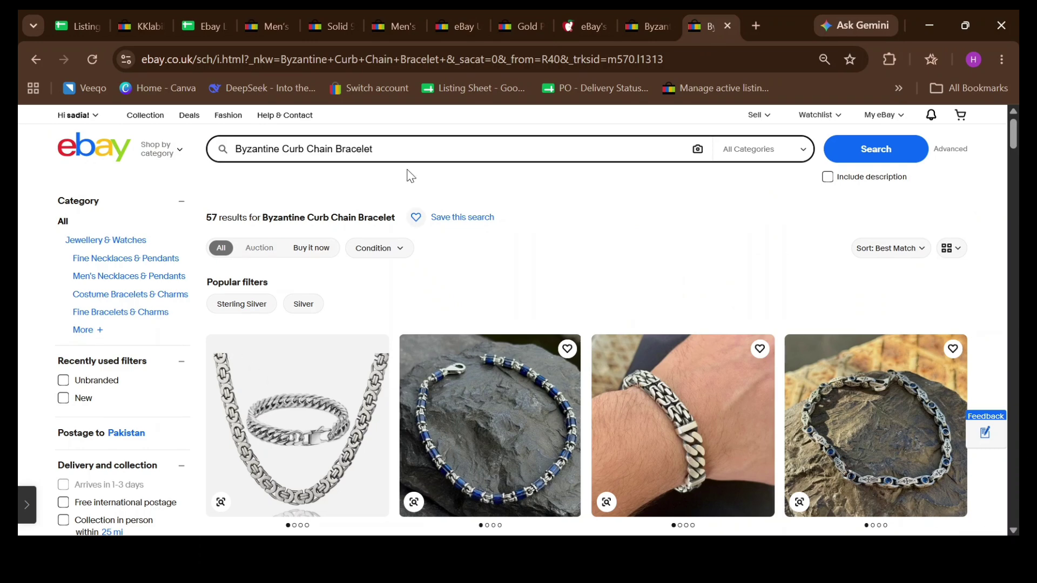
pyautogui.click(646, 33)
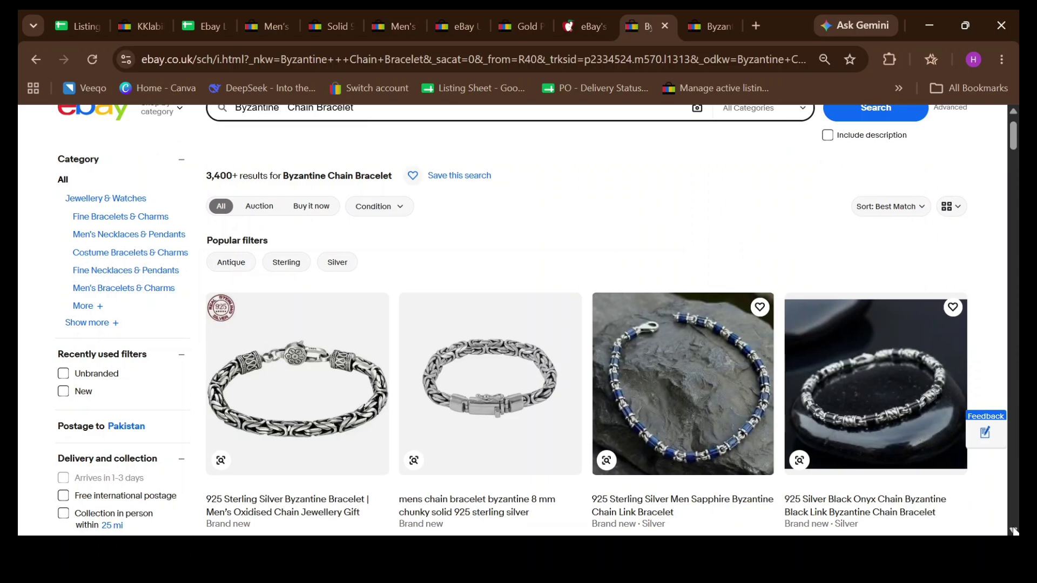
pyautogui.scroll(-2, 511, 320)
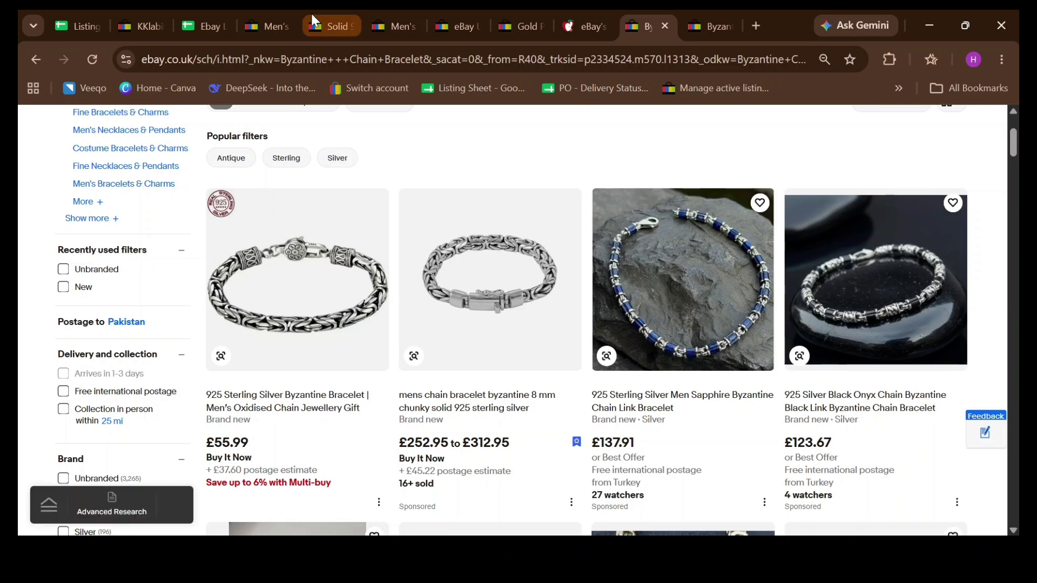
pyautogui.click(280, 19)
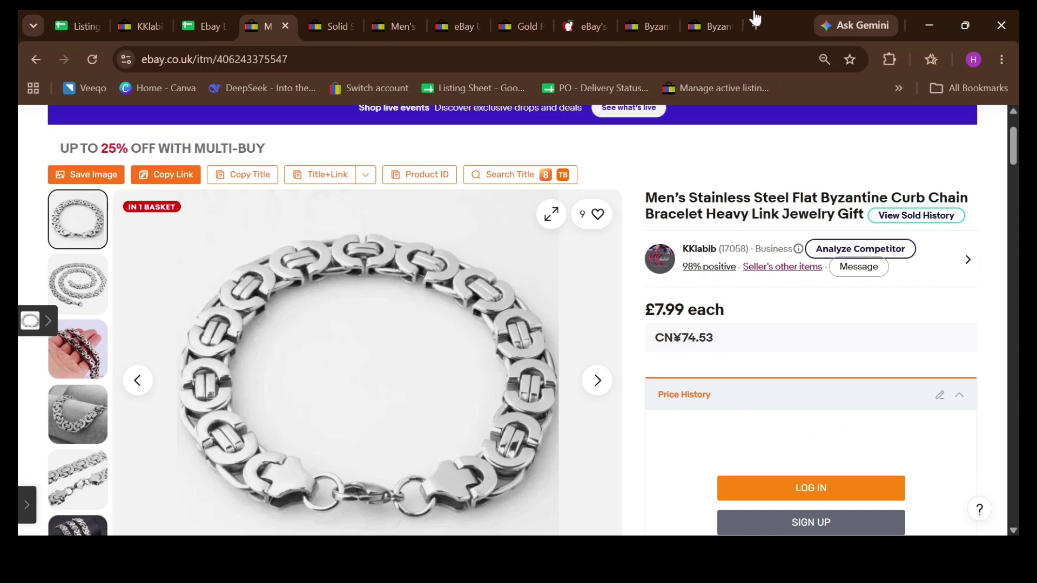
pyautogui.click(726, 33)
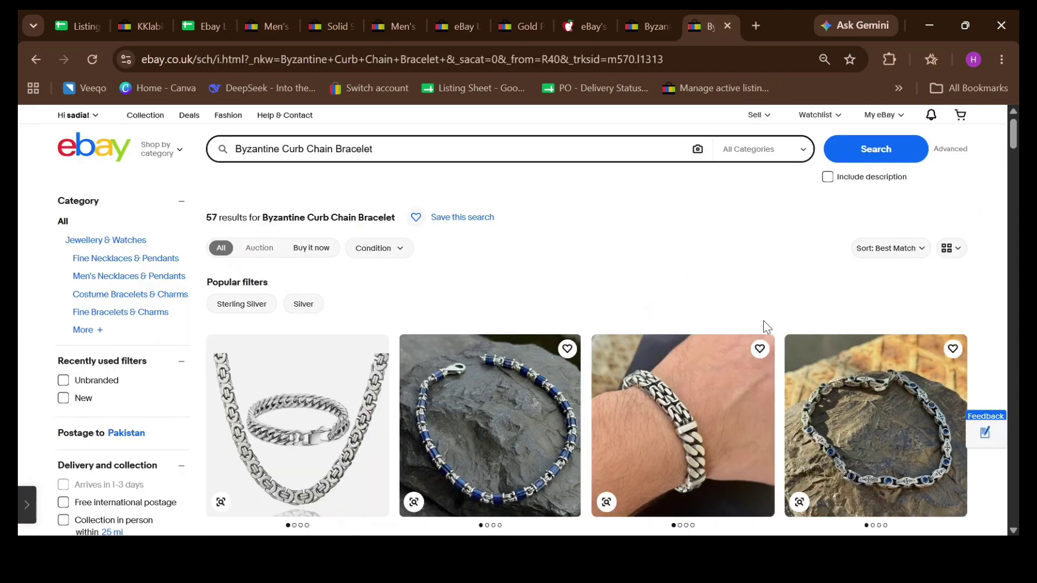
# Step: Switch to the Byzantine Chain Bracelet search results and enter a price range of £6 to £13
pyautogui.click(651, 31)
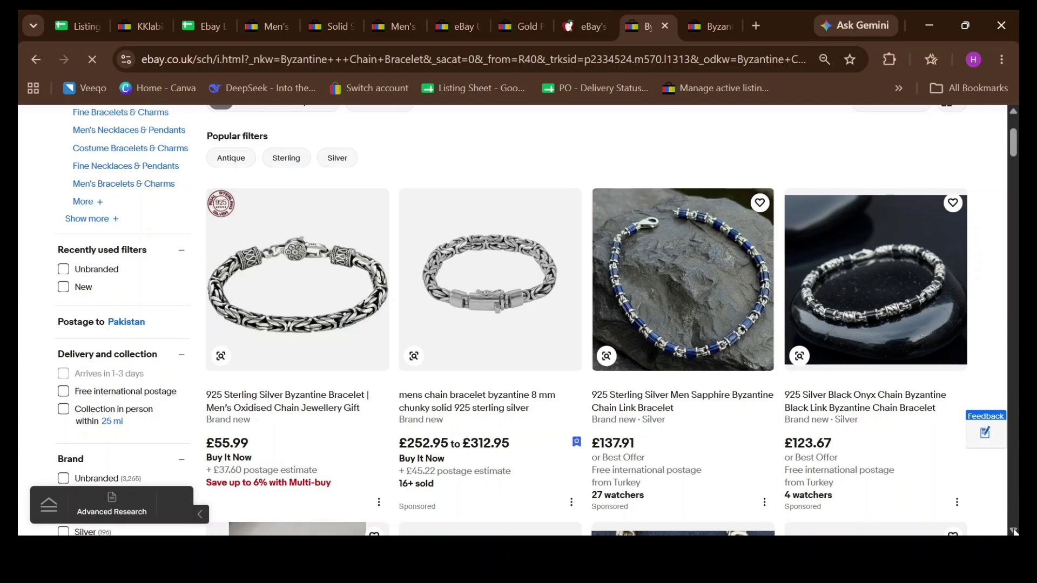
pyautogui.scroll(-6, 1013, 532)
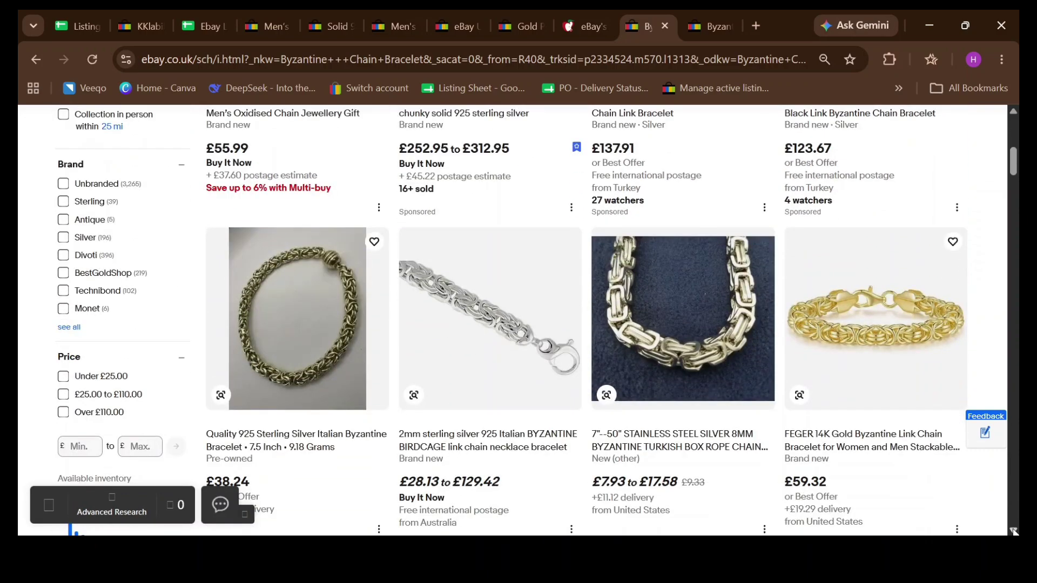
pyautogui.scroll(-2, 1013, 531)
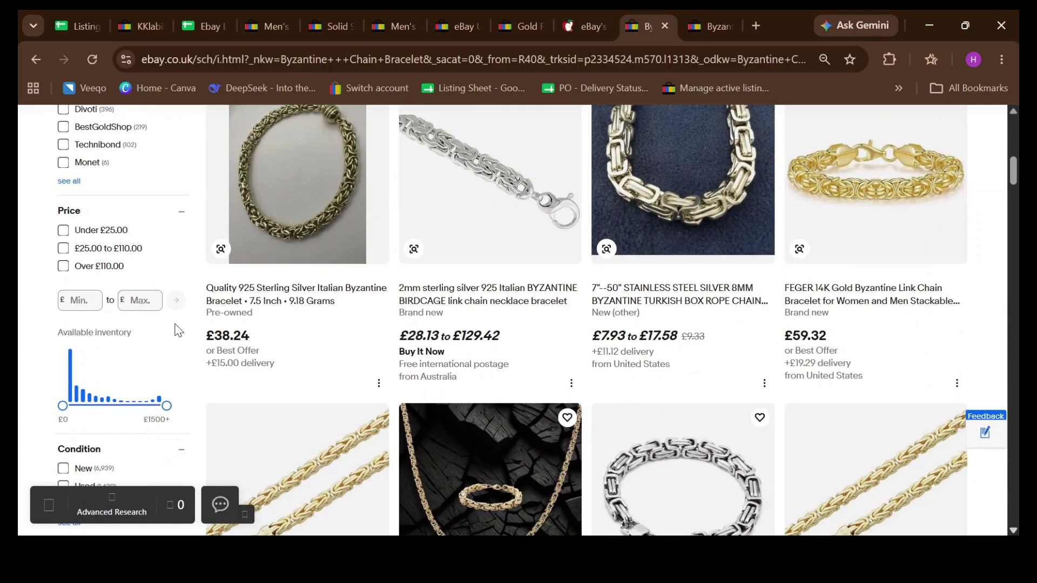
pyautogui.click(79, 306)
pyautogui.write('6')
pyautogui.click(143, 300)
pyautogui.write('13')
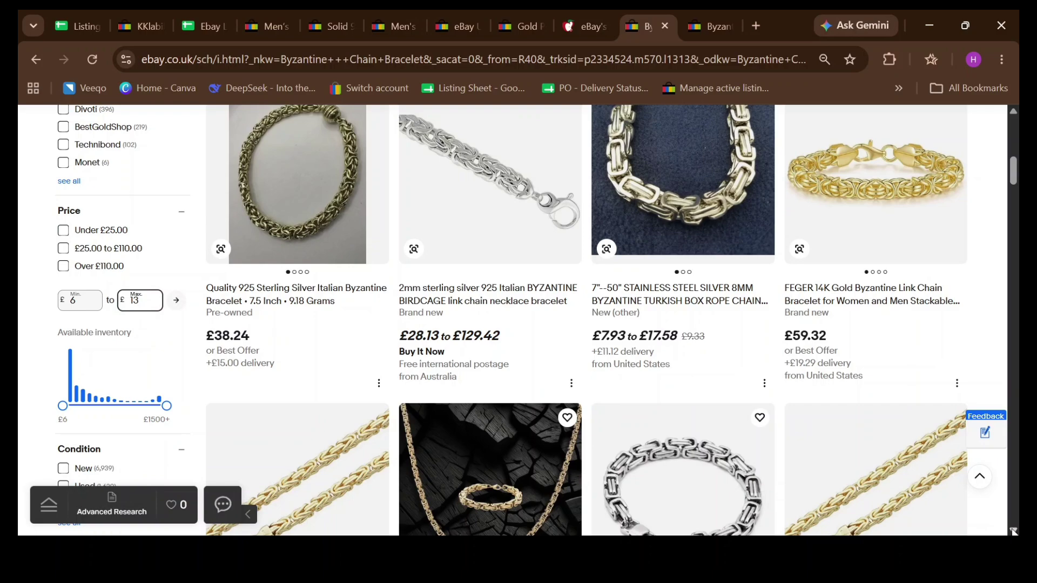
# Step: Filter the Byzantine Chain Bracelet results to show only sold items
pyautogui.click(1013, 532)
pyautogui.click(1012, 532)
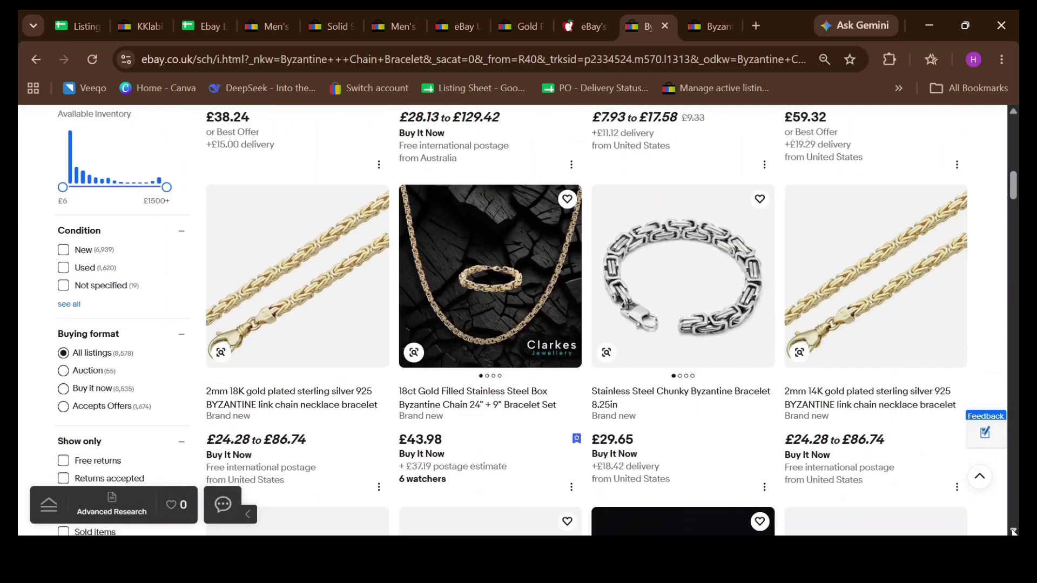
pyautogui.click(1013, 531)
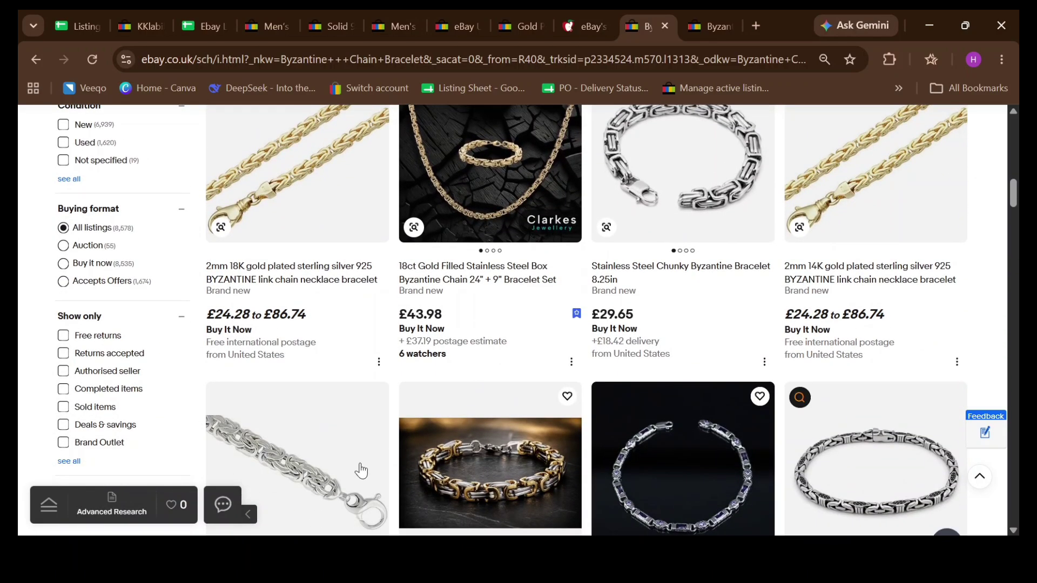
pyautogui.click(64, 407)
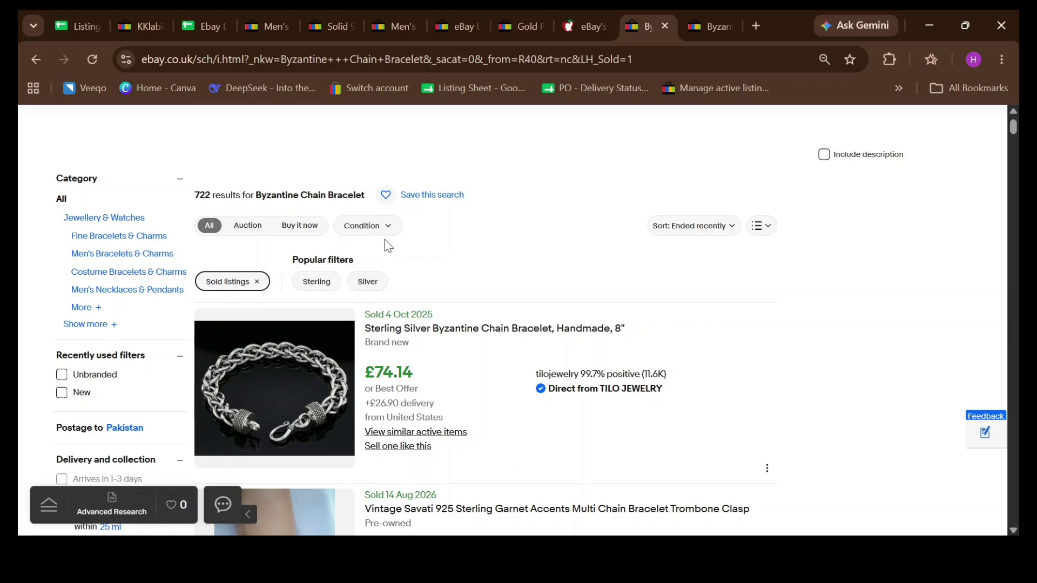
# Step: Open the Gold Plated & Stainless Steel Bracelet competitor listing and examine its price, sales, item location and postage details
pyautogui.click(468, 27)
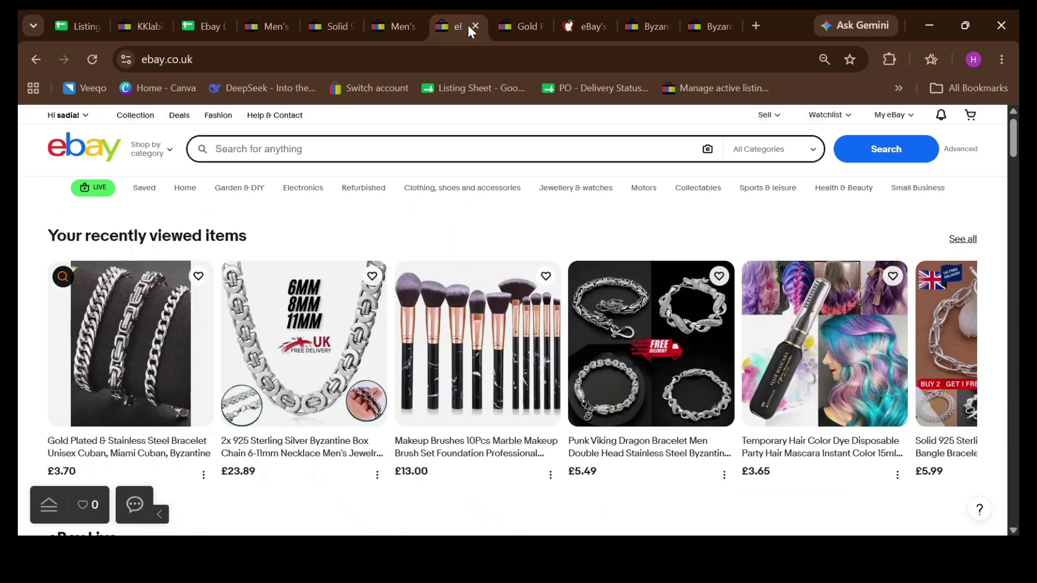
pyautogui.click(520, 22)
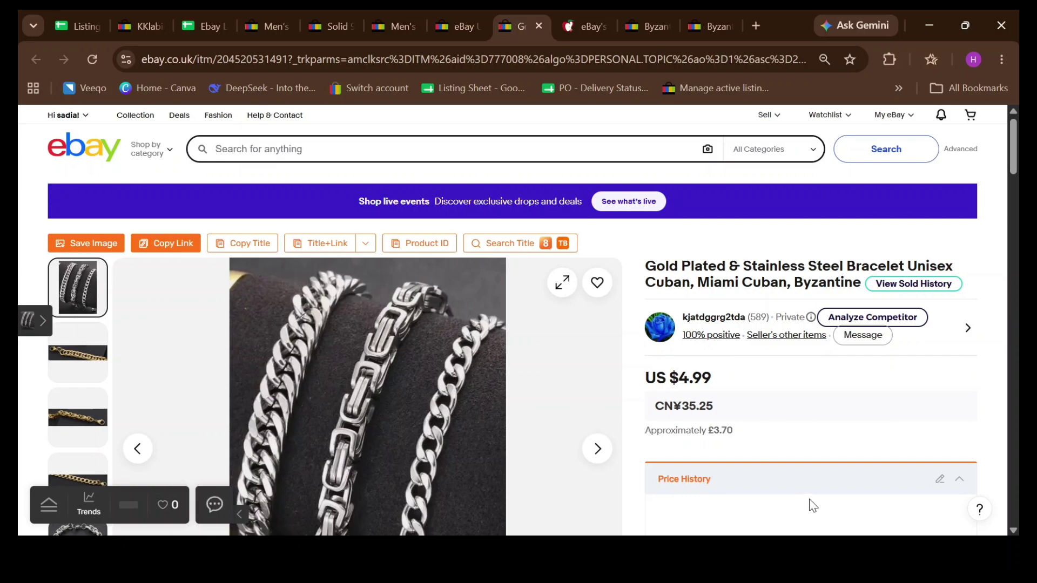
pyautogui.scroll(-3, 1012, 526)
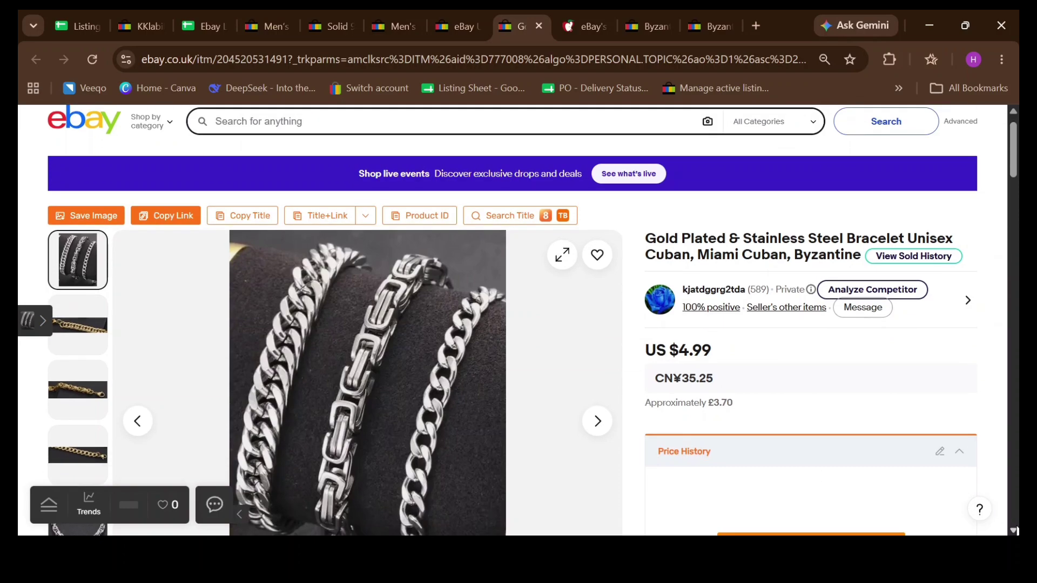
pyautogui.scroll(-4, 1013, 531)
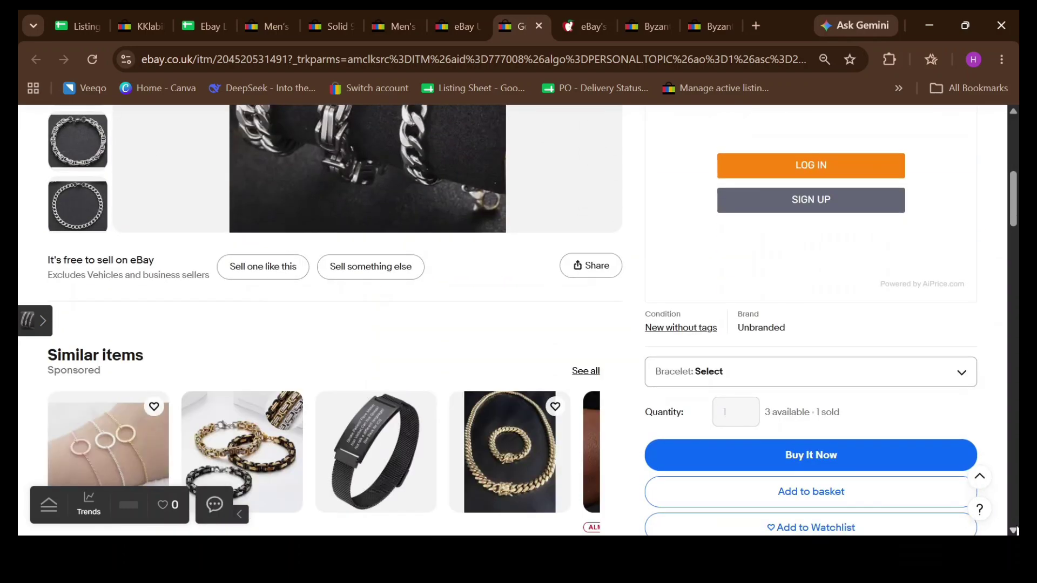
pyautogui.scroll(-3, 1013, 531)
pyautogui.scroll(-1, 1013, 531)
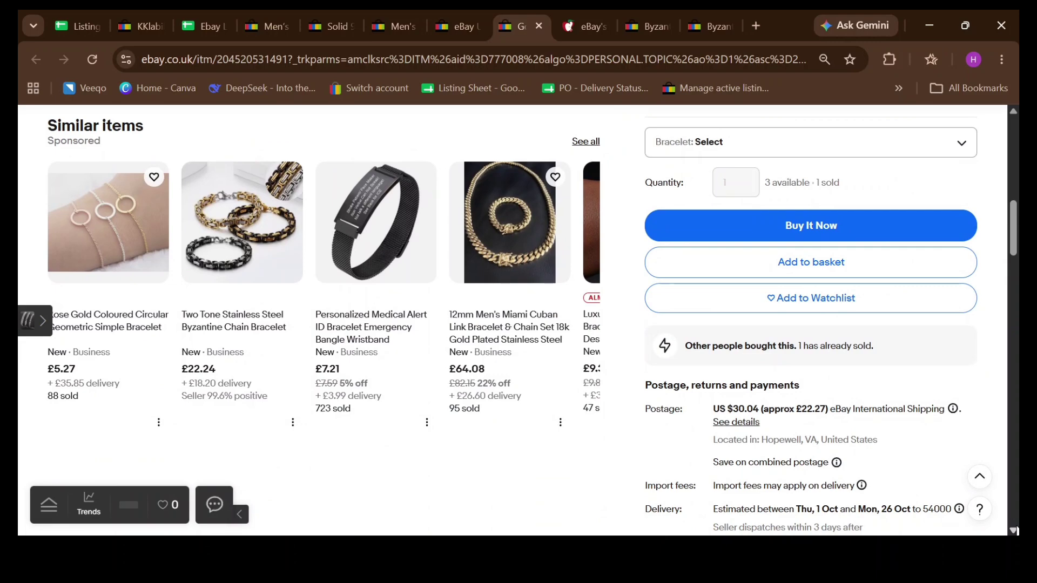
pyautogui.scroll(-1, 1013, 530)
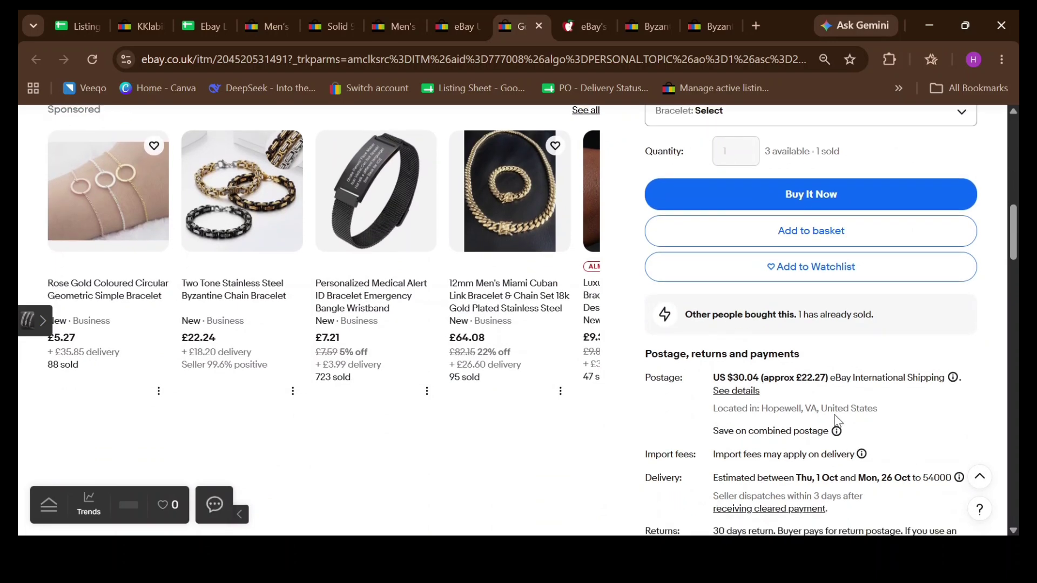
pyautogui.click(1013, 111)
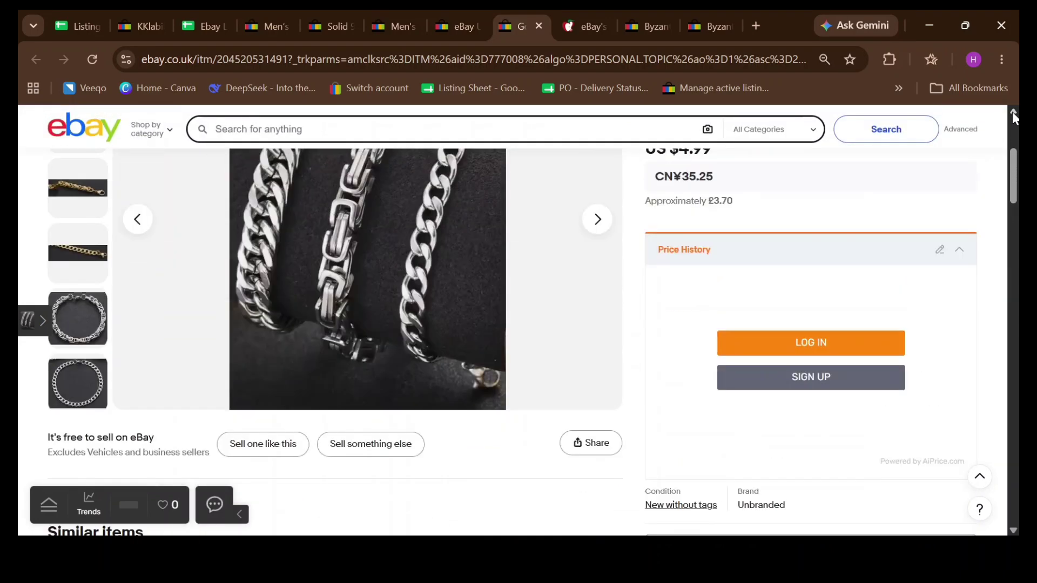
pyautogui.click(1014, 112)
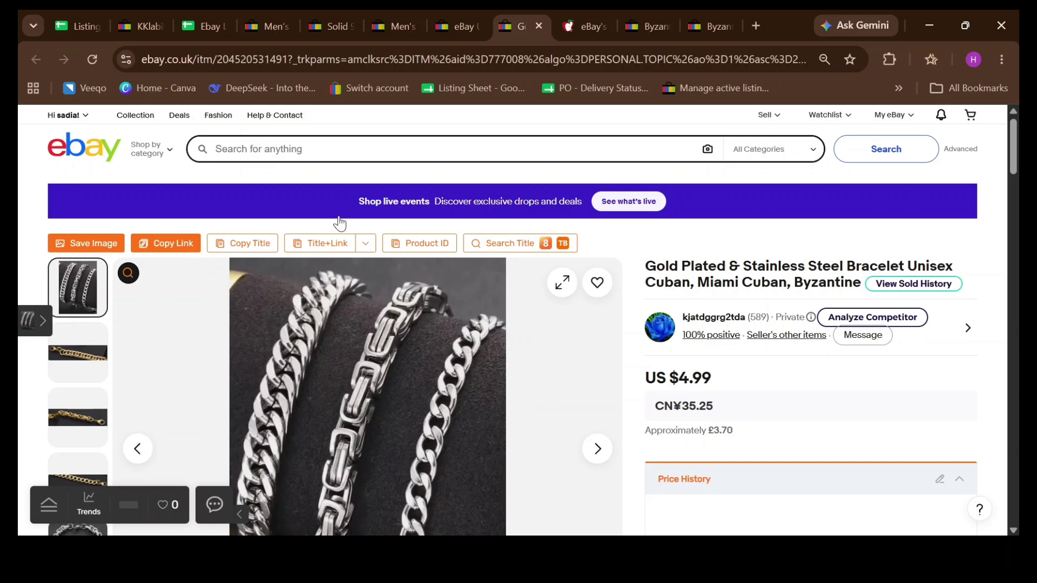
# Step: Return to the men's flat Byzantine curb chain bracelet listing and review its price, variation options, quantity and multi-buy offers
pyautogui.click(454, 30)
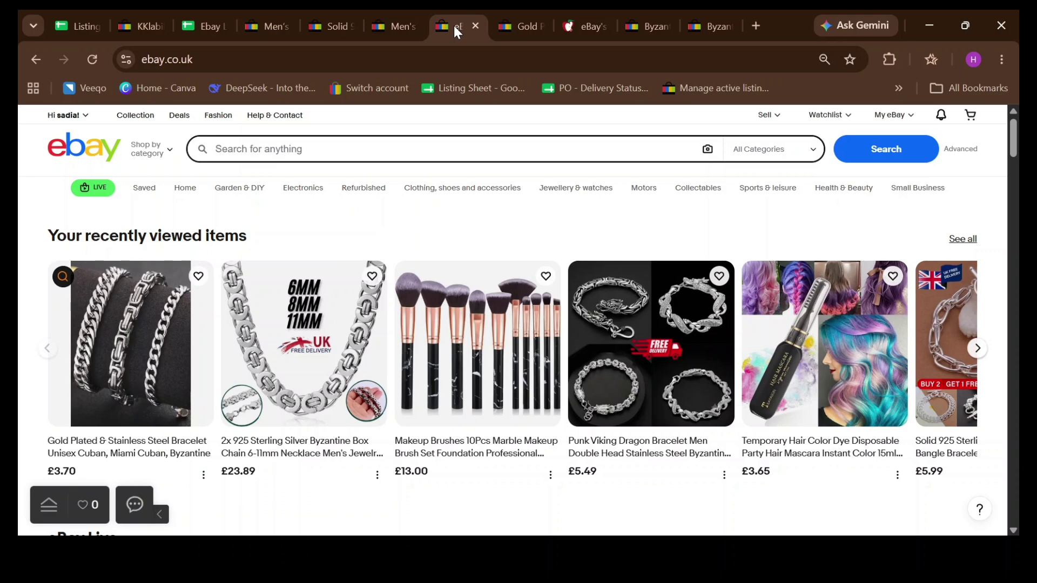
pyautogui.click(400, 30)
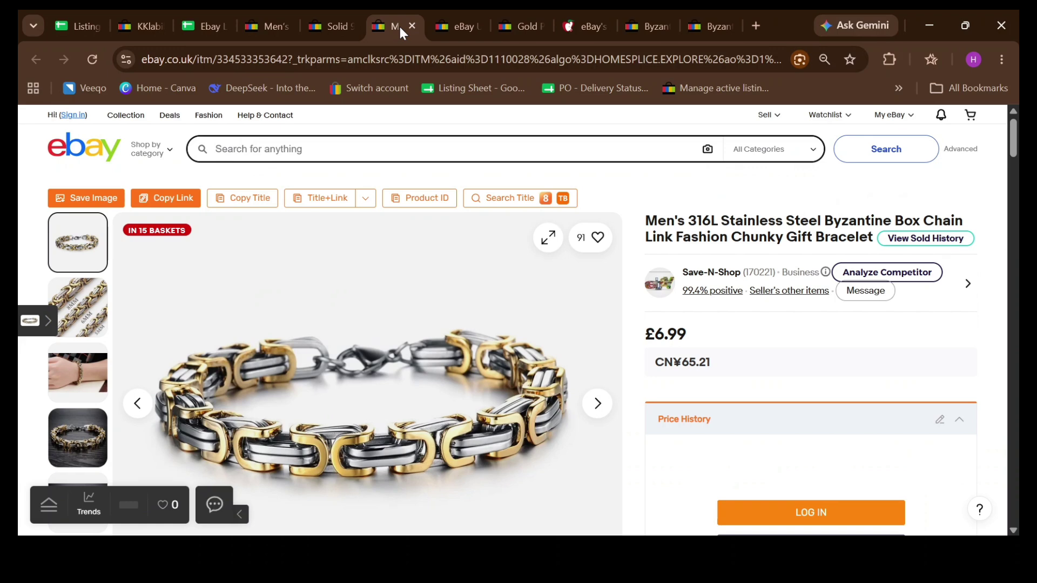
pyautogui.click(284, 27)
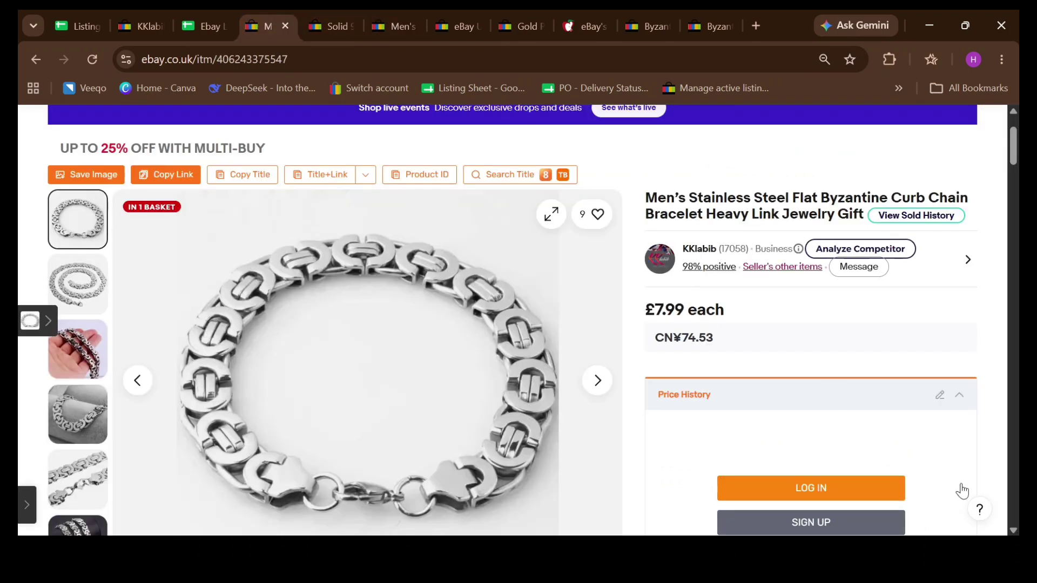
pyautogui.click(1014, 531)
pyautogui.scroll(-3, 1014, 532)
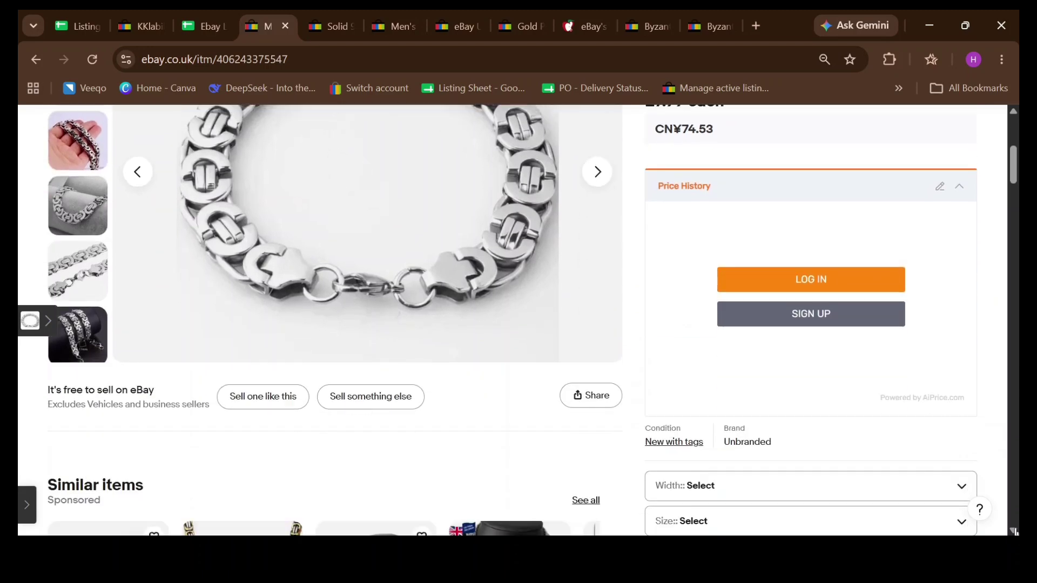
pyautogui.click(1013, 531)
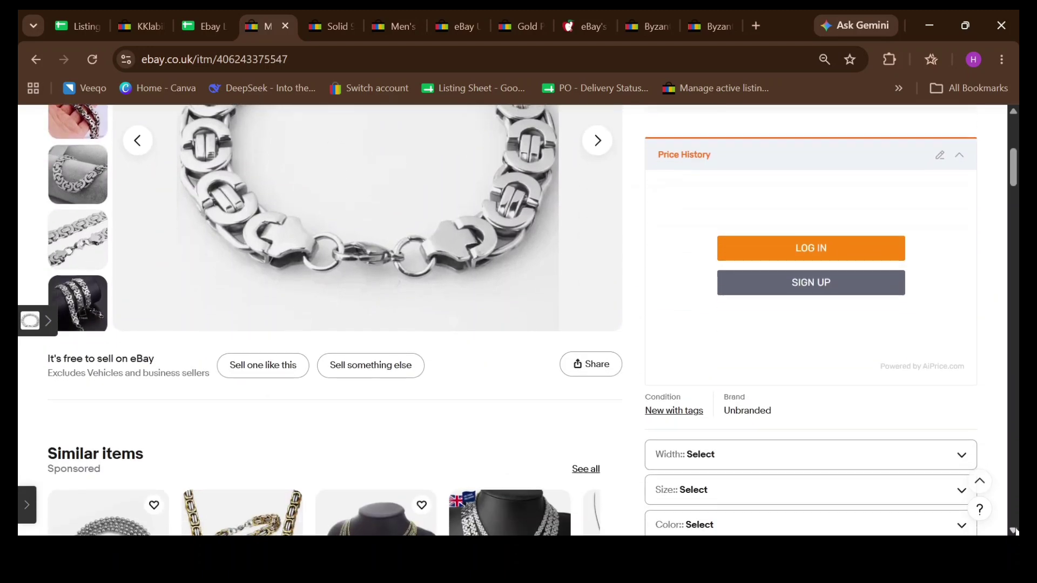
pyautogui.click(1014, 531)
pyautogui.click(1014, 532)
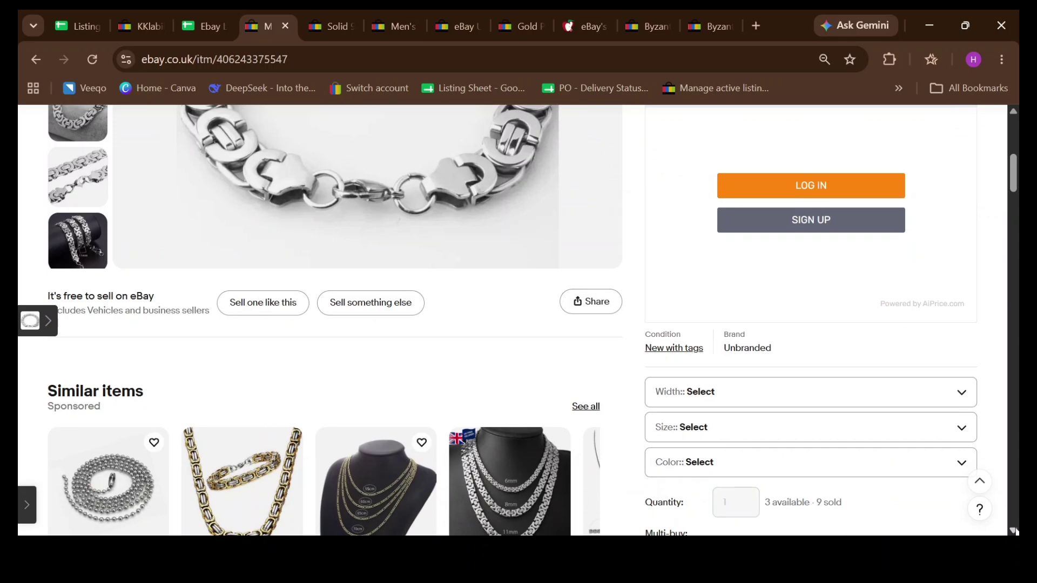
pyautogui.click(1014, 531)
pyautogui.click(1014, 532)
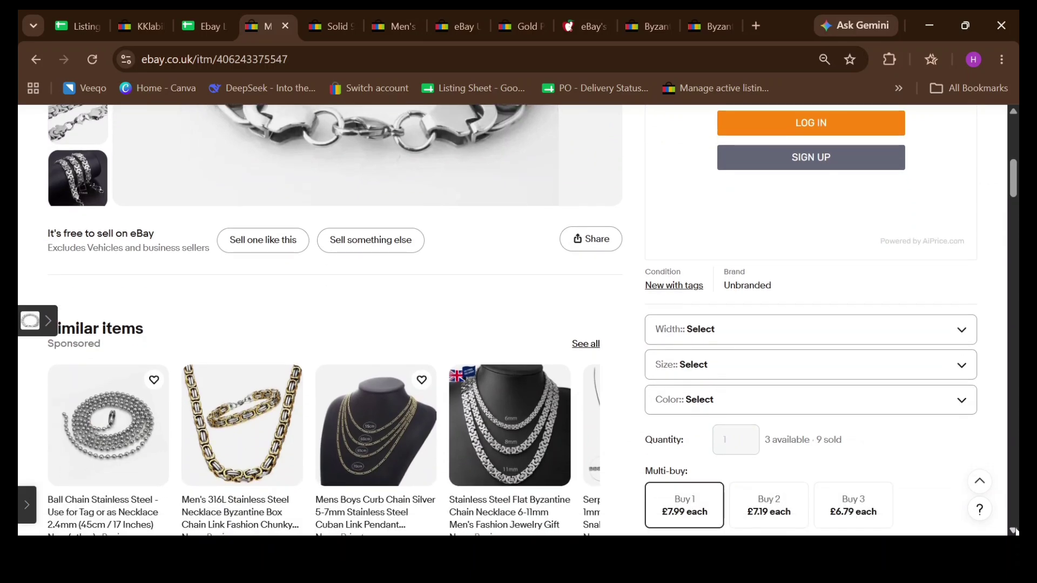
pyautogui.scroll(5, 639, 186)
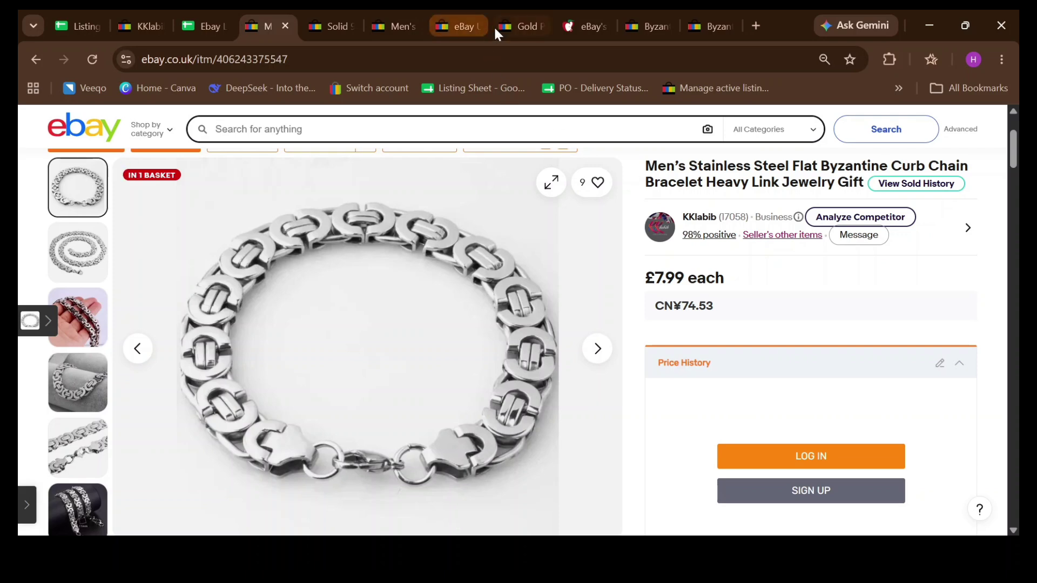
# Step: Compare the Gold Plated & Stainless Steel Bracelet listing with the Men's 316L Stainless Steel Byzantine Box Chain bracelet listing
pyautogui.click(524, 27)
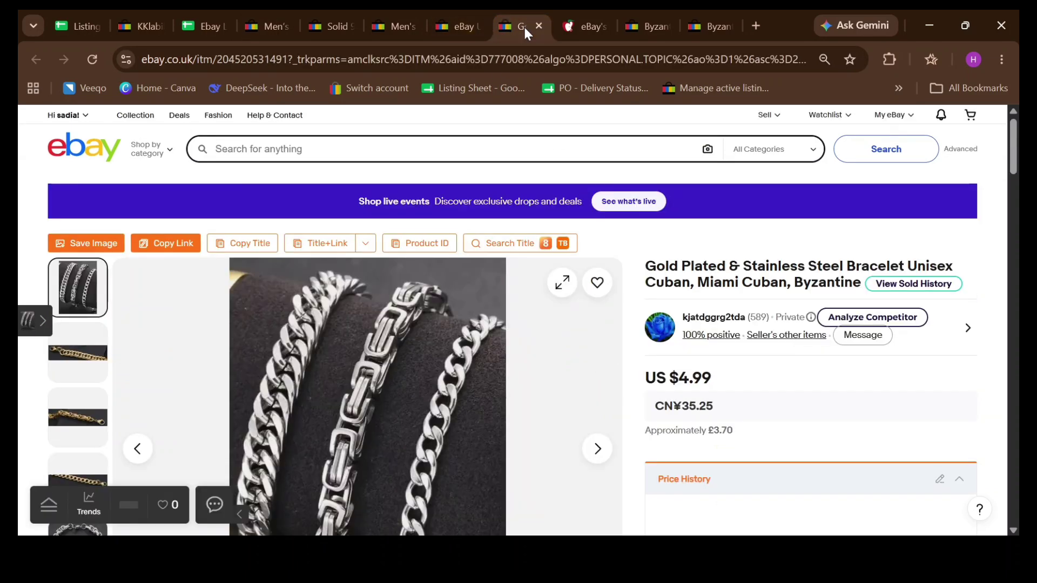
pyautogui.click(474, 27)
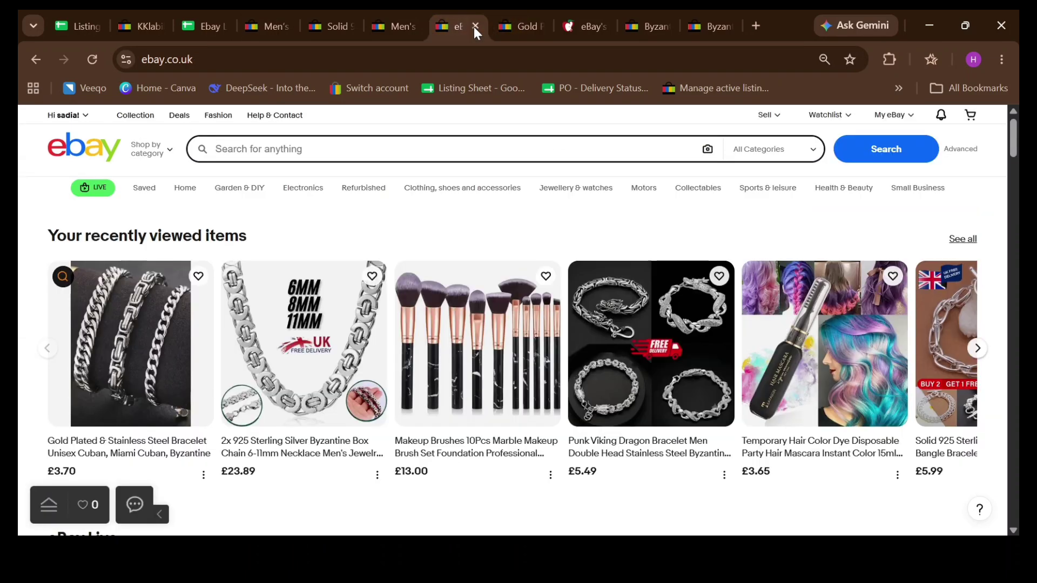
pyautogui.click(406, 25)
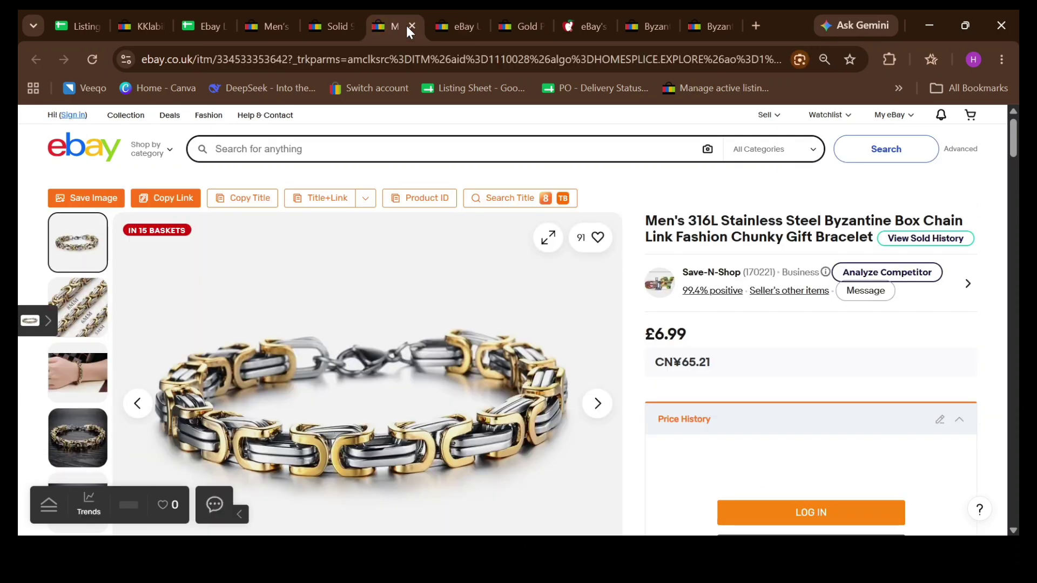